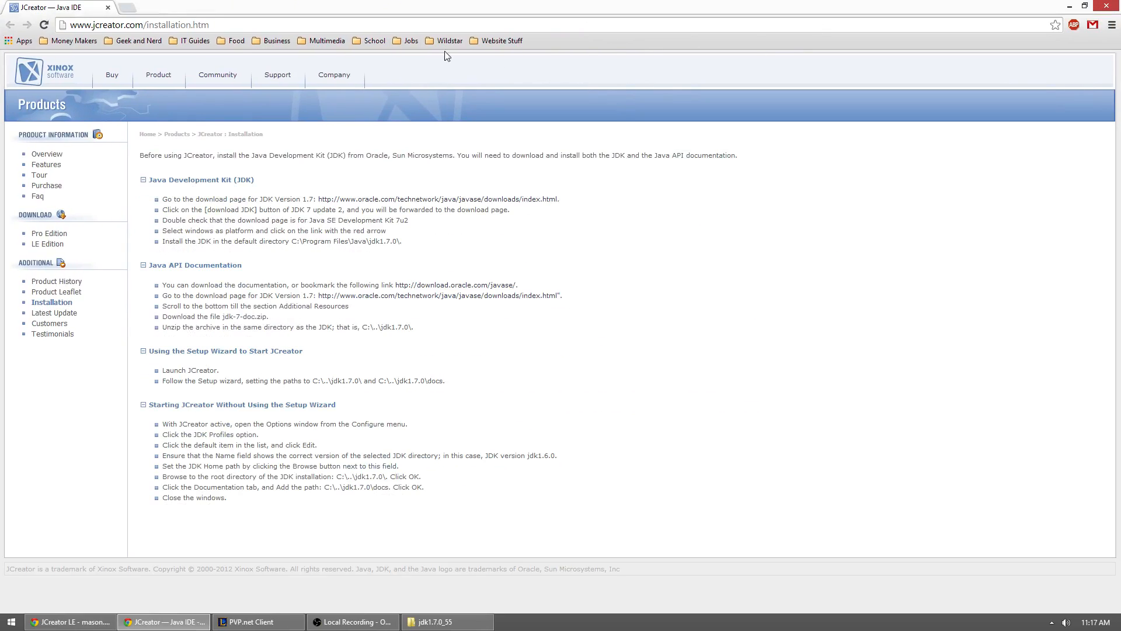
Step: Go to jcreator.com and open the product's Download page
{"action": "mouse_move", "coordinate": [115, 80]}
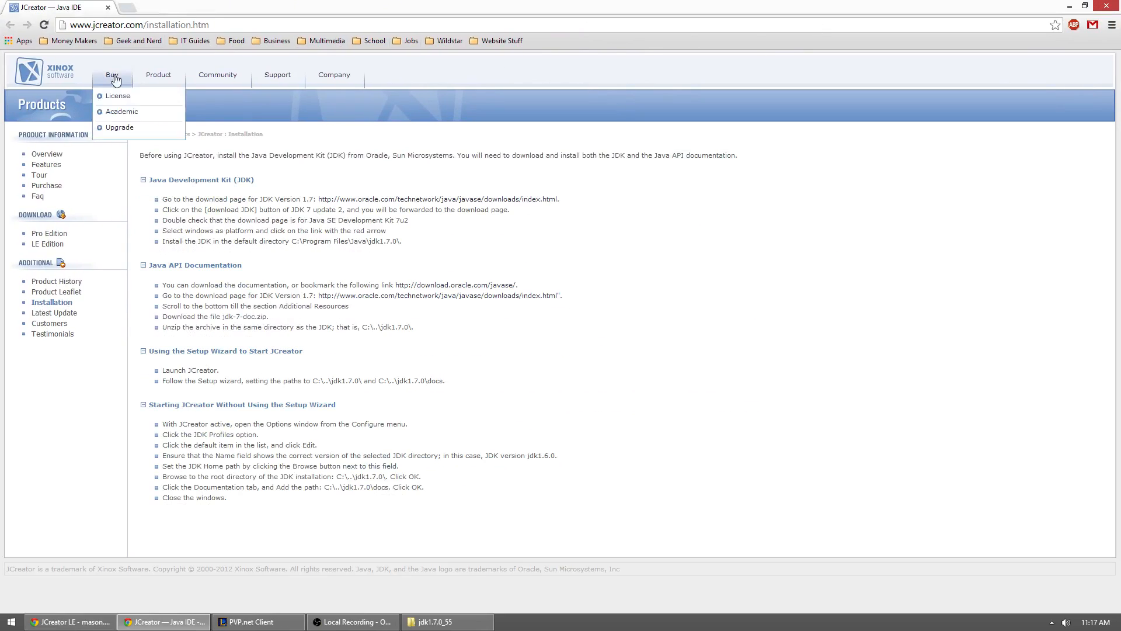
{"action": "left_click", "coordinate": [171, 26]}
{"action": "type", "text": "jcreator.com"}
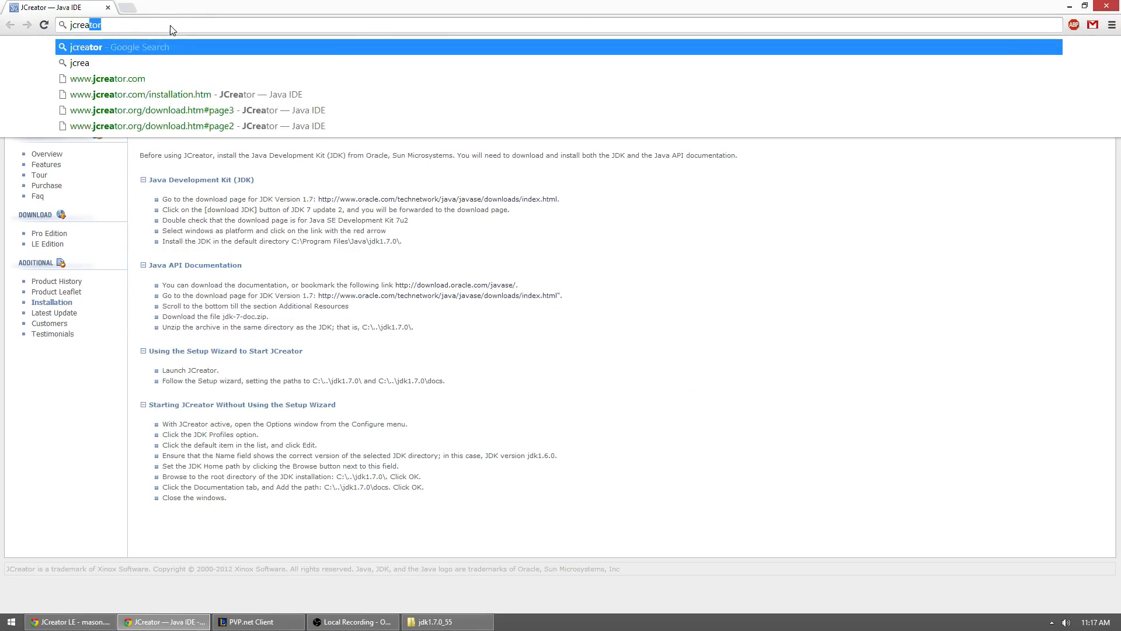
{"action": "key", "text": "Return"}
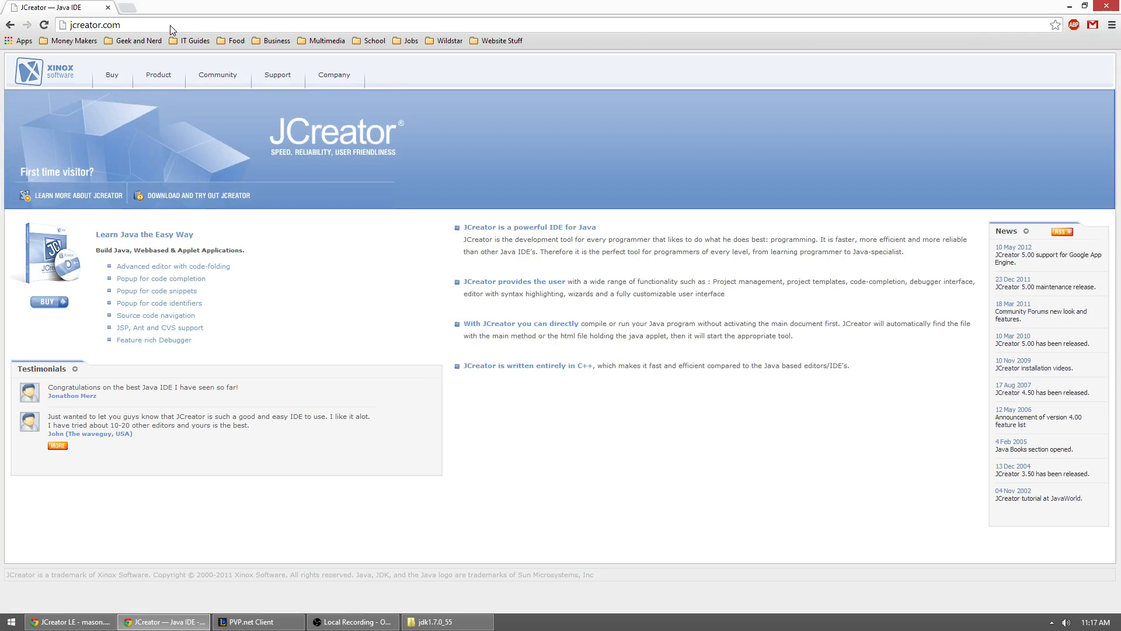
{"action": "mouse_move", "coordinate": [149, 82]}
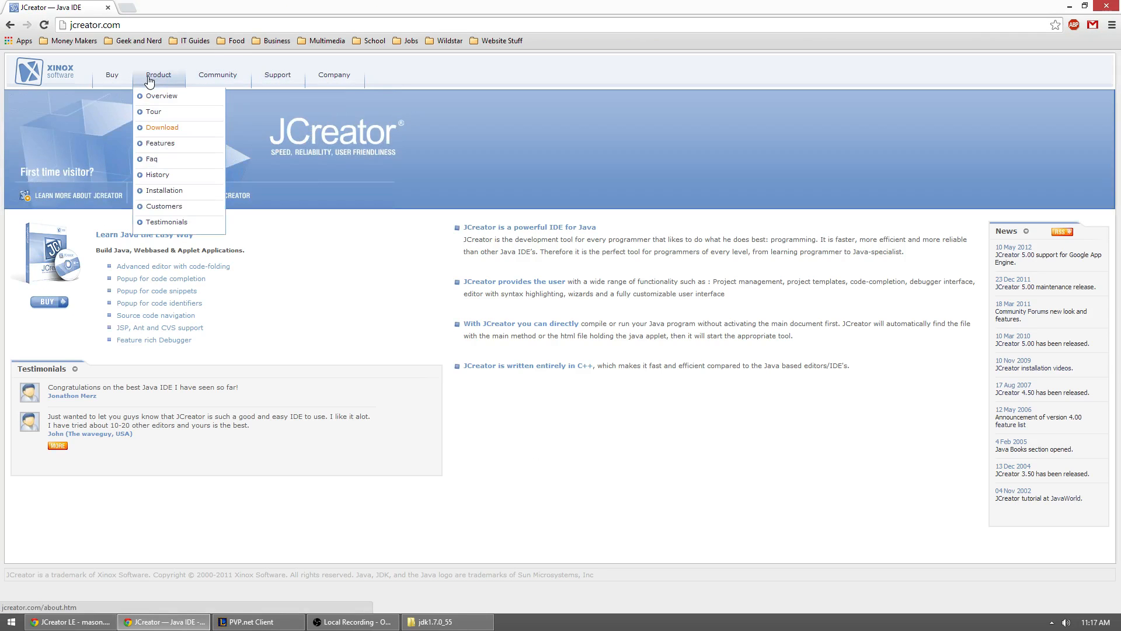
{"action": "left_click", "coordinate": [155, 127]}
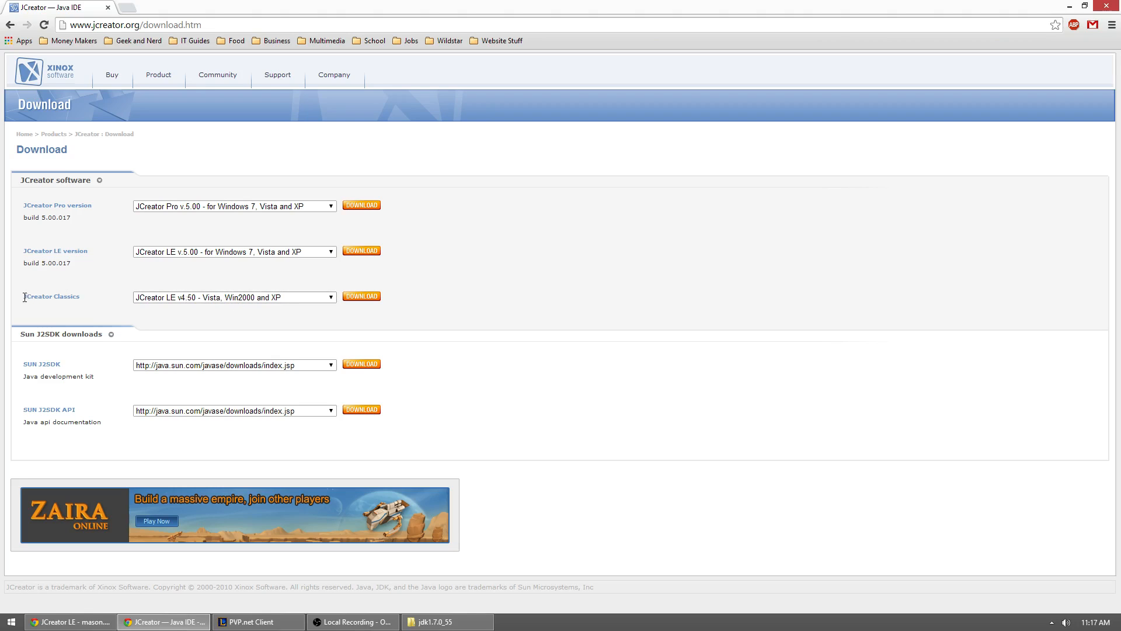
Step: Request the JCreator Classics download, JCreator LE v4.50, and clear the option to be informed about new releases and discounts
{"action": "left_click_drag", "start_coordinate": [24, 298], "coordinate": [77, 298]}
{"action": "left_click", "coordinate": [131, 308]}
{"action": "left_click", "coordinate": [363, 298]}
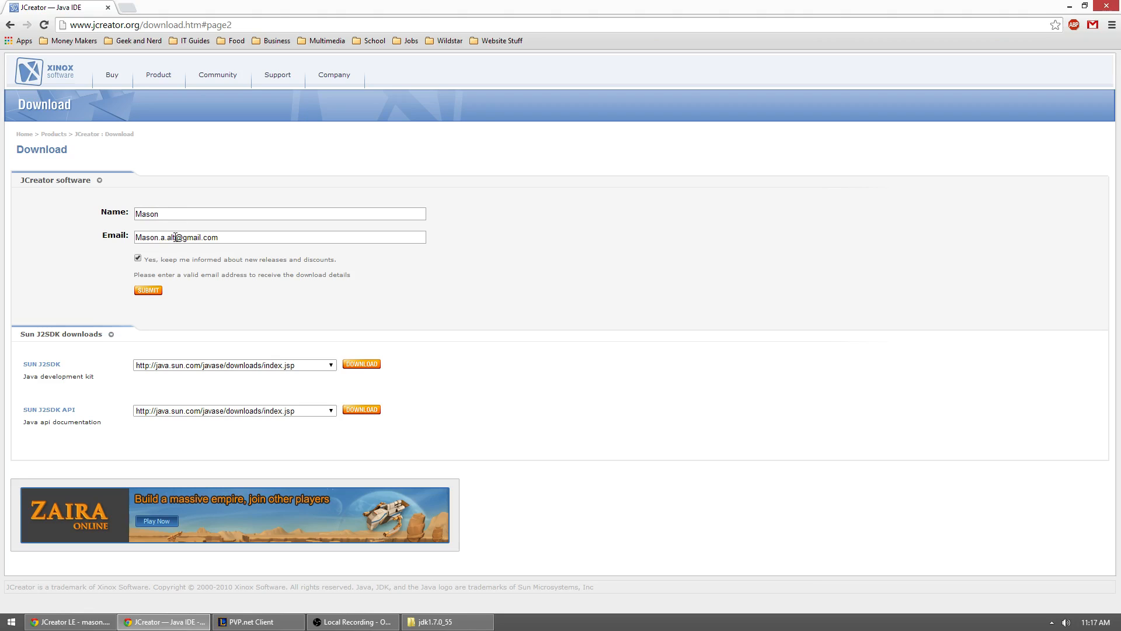
{"action": "left_click", "coordinate": [138, 259]}
Step: Bring the JCreator LE e-mail into the browser window and highlight its setup file download link
{"action": "left_click_drag", "start_coordinate": [1120, 87], "coordinate": [175, 8]}
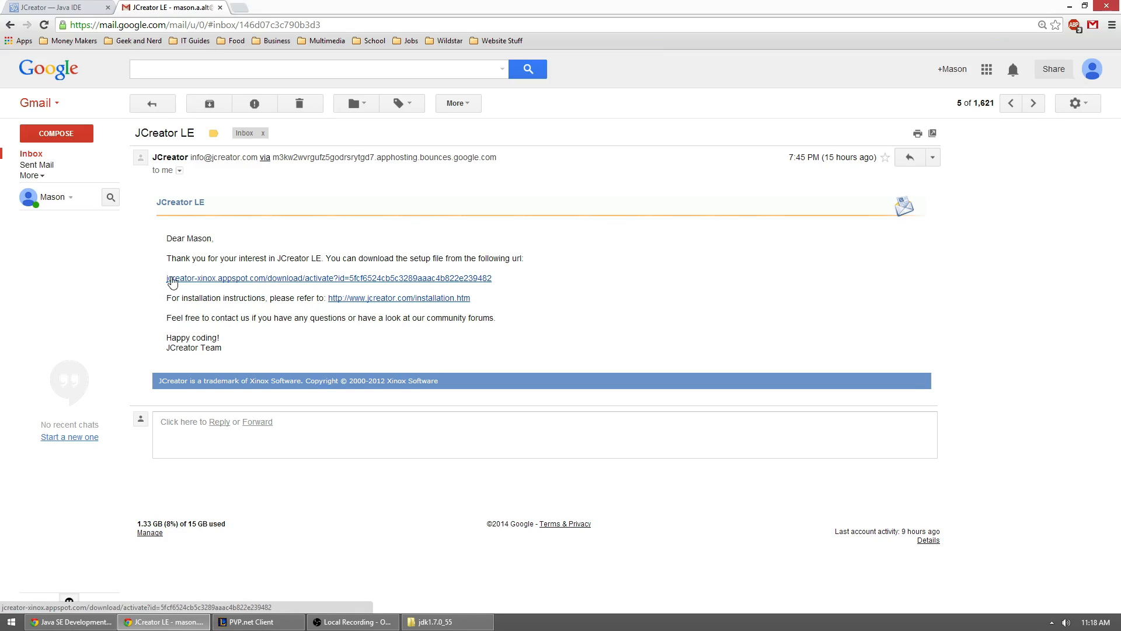
{"action": "left_click_drag", "start_coordinate": [166, 279], "coordinate": [495, 276]}
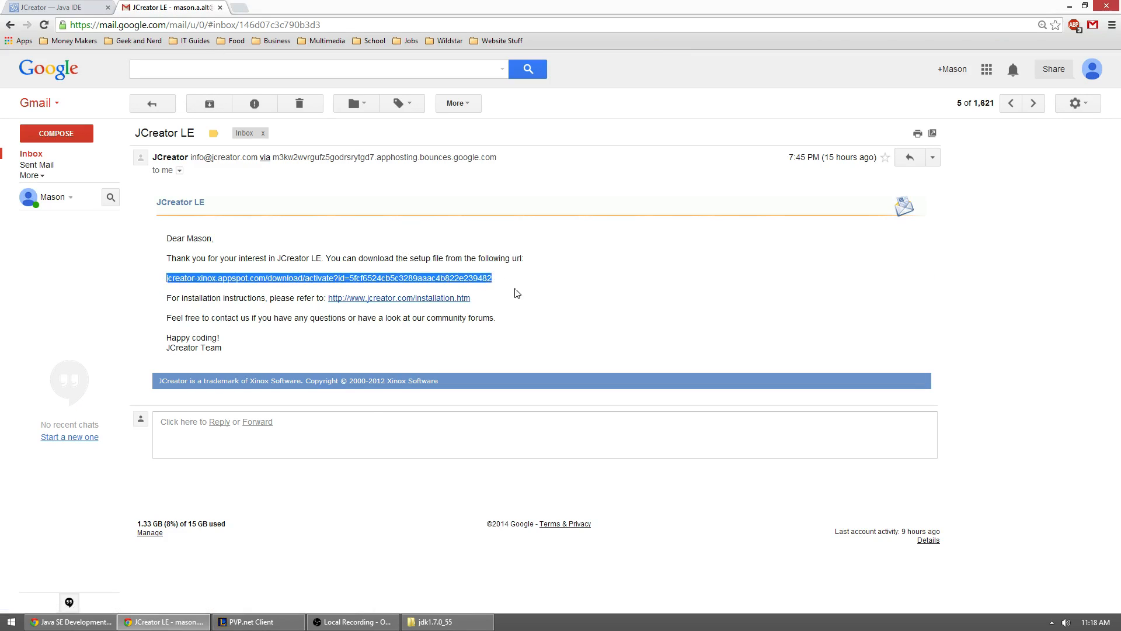
{"action": "left_click", "coordinate": [528, 295]}
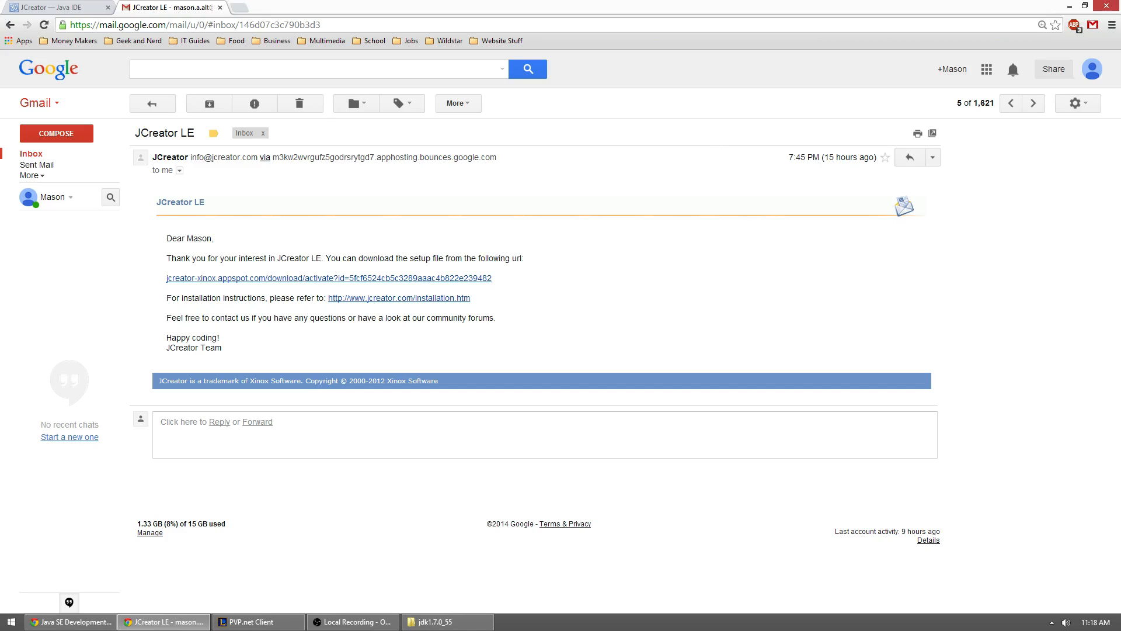
Step: Search Google for "java se download" in the Oracle page's tab and open Oracle's Java SE Downloads page
{"action": "left_click_drag", "start_coordinate": [1120, 51], "coordinate": [289, 11]}
{"action": "left_click", "coordinate": [288, 25]}
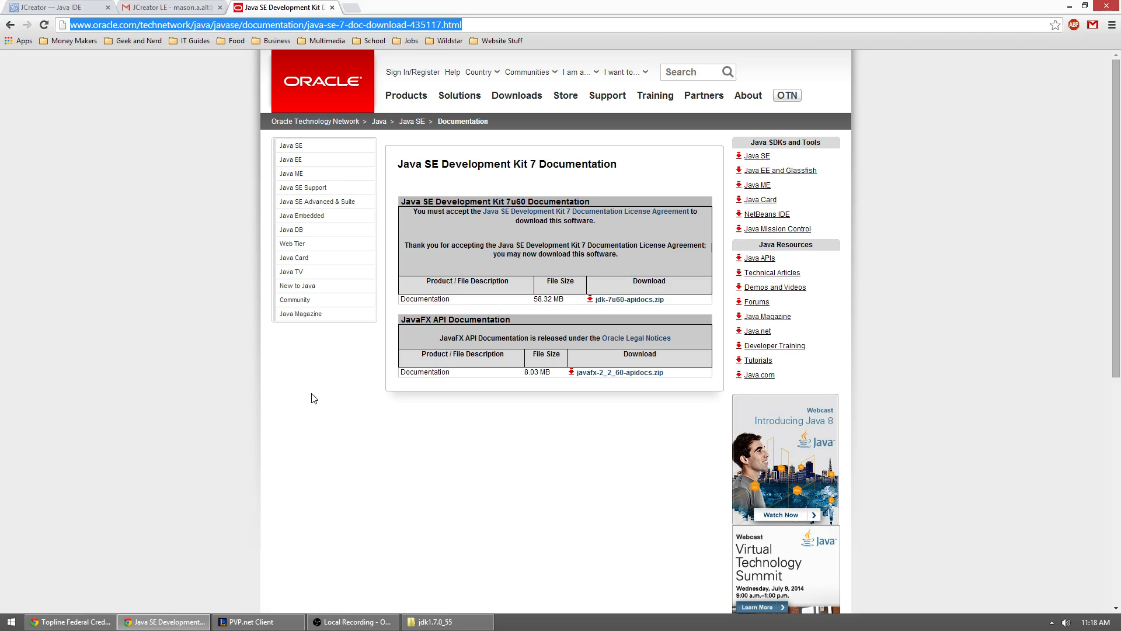
{"action": "type", "text": "google."}
{"action": "key", "text": "Tab"}
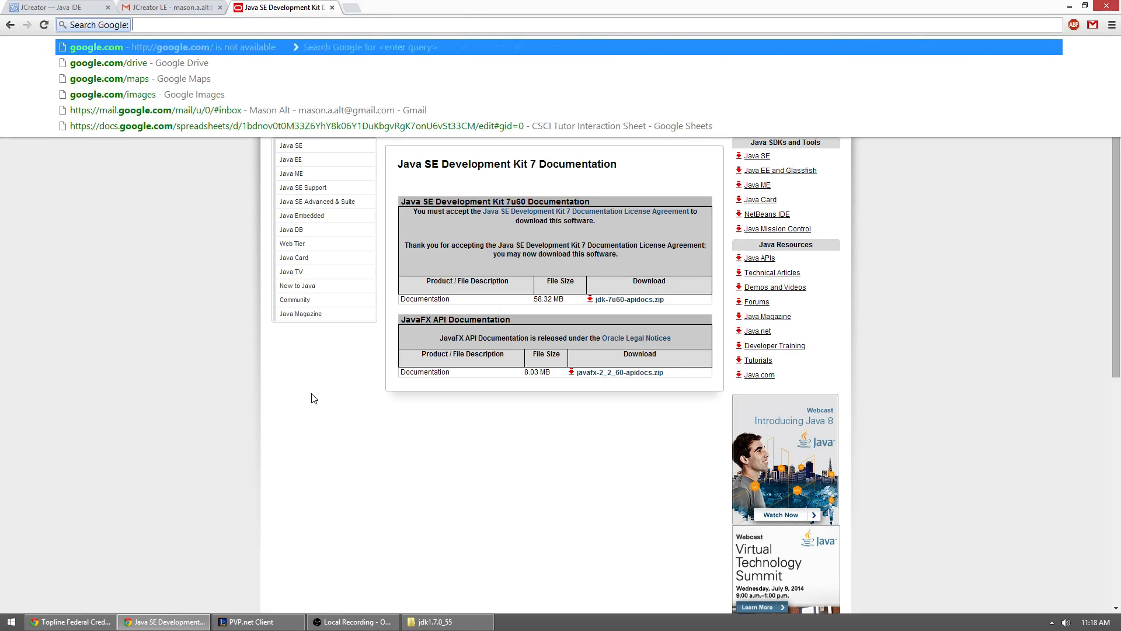
{"action": "type", "text": "java se download"}
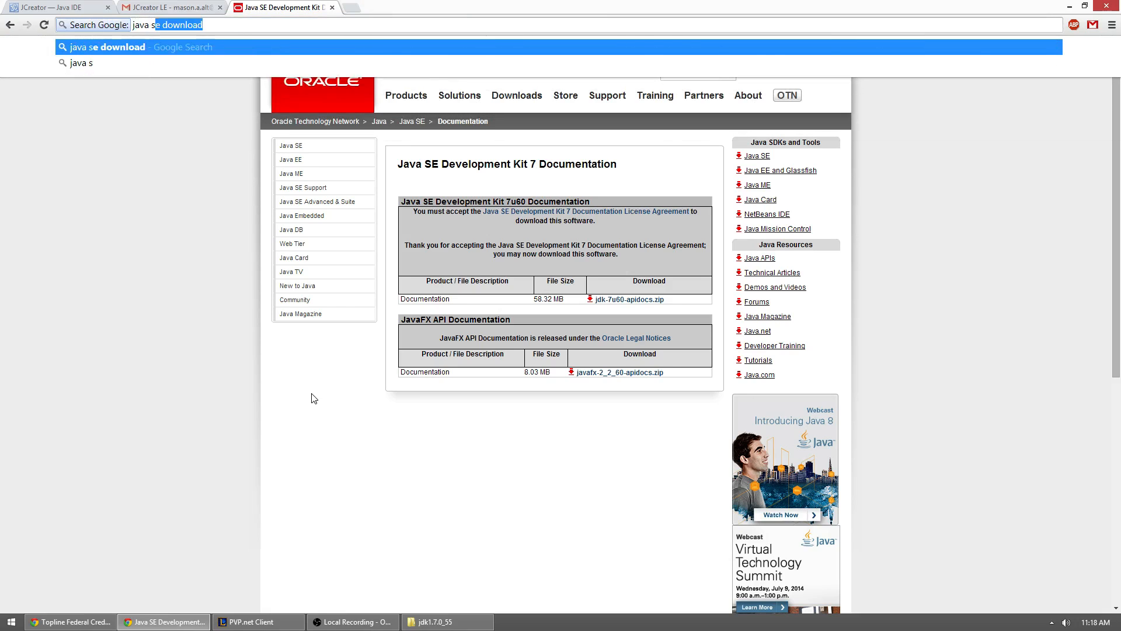
{"action": "key", "text": "Return"}
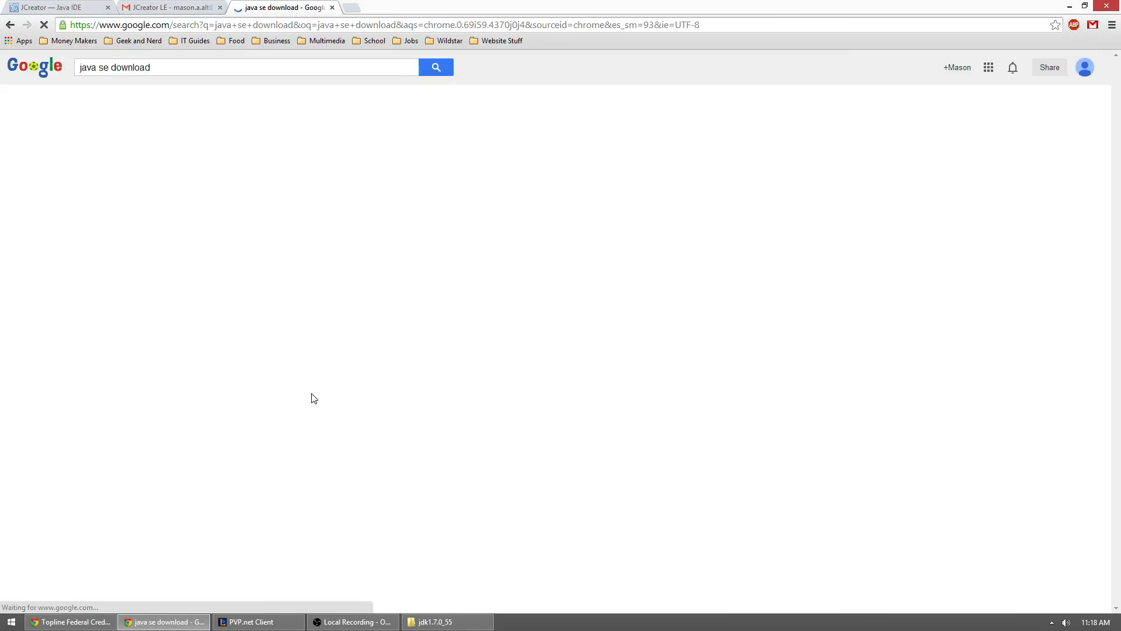
{"action": "left_click", "coordinate": [215, 157]}
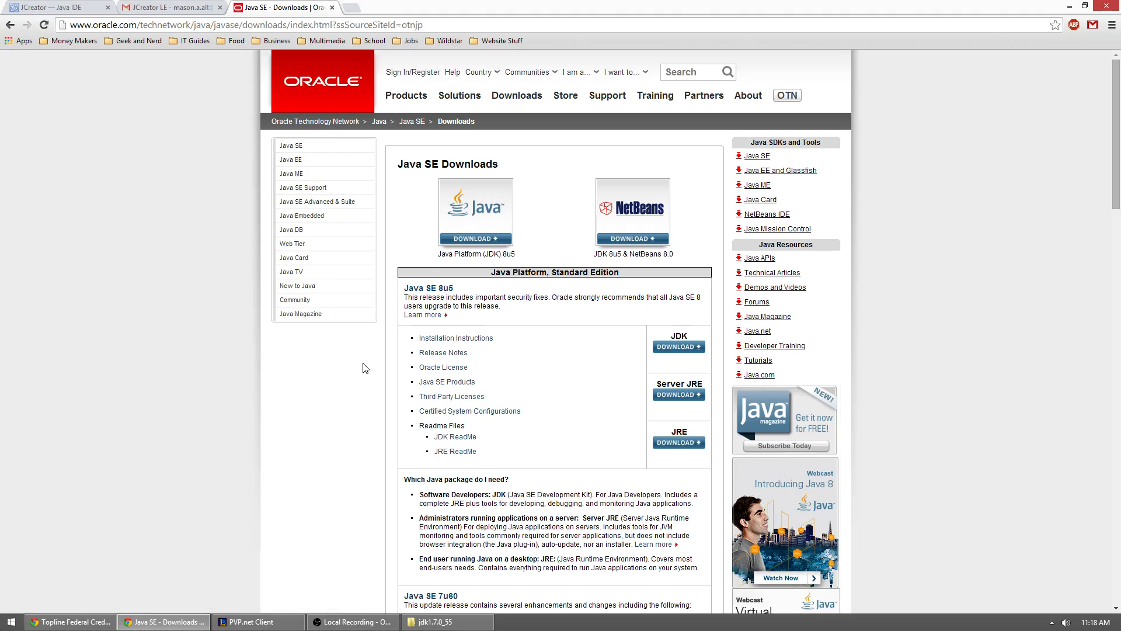
Step: Open the JDK download page for Java SE 7u60
{"action": "scroll", "coordinate": [362, 369], "scroll_direction": "down", "scroll_amount": 1}
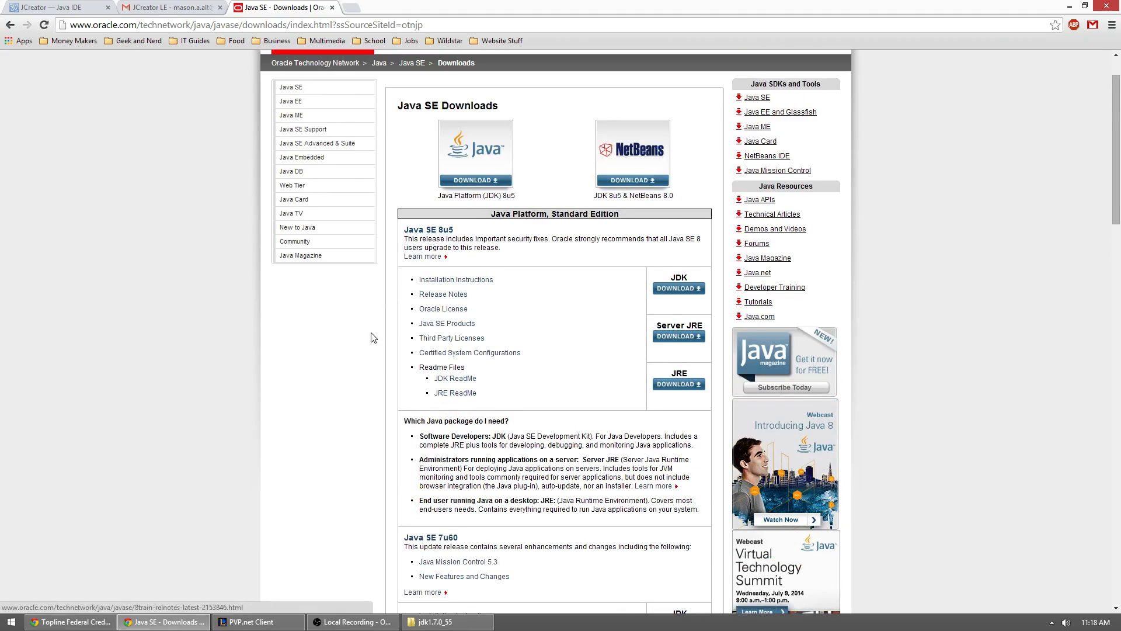
{"action": "scroll", "coordinate": [370, 335], "scroll_direction": "down", "scroll_amount": 5}
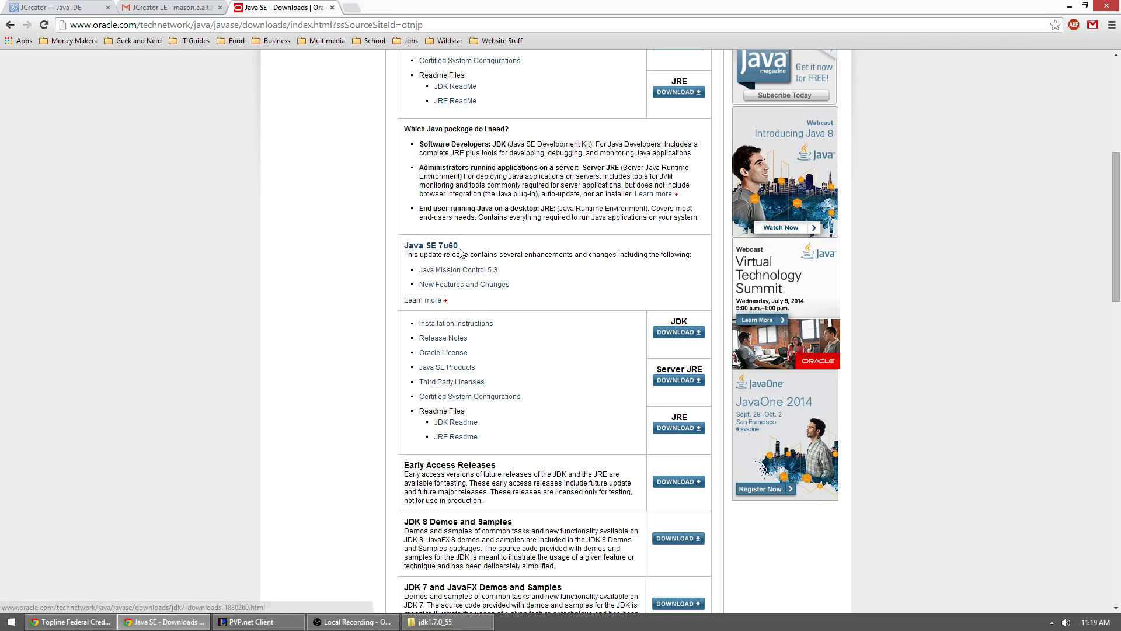
{"action": "scroll", "coordinate": [627, 324], "scroll_direction": "down", "scroll_amount": 1}
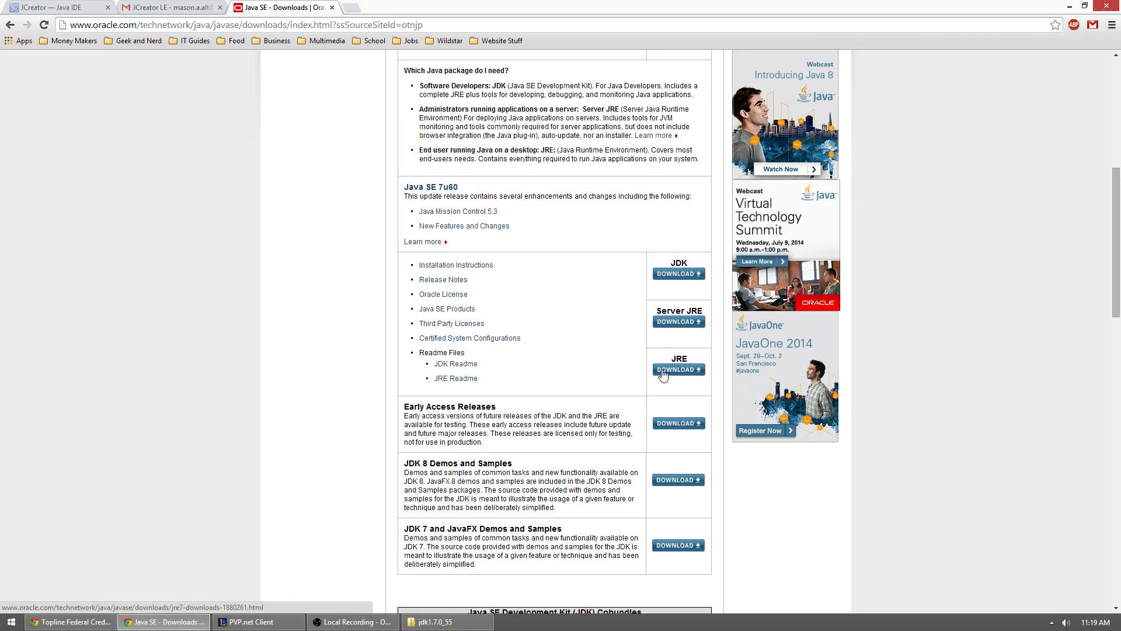
{"action": "left_click", "coordinate": [669, 274]}
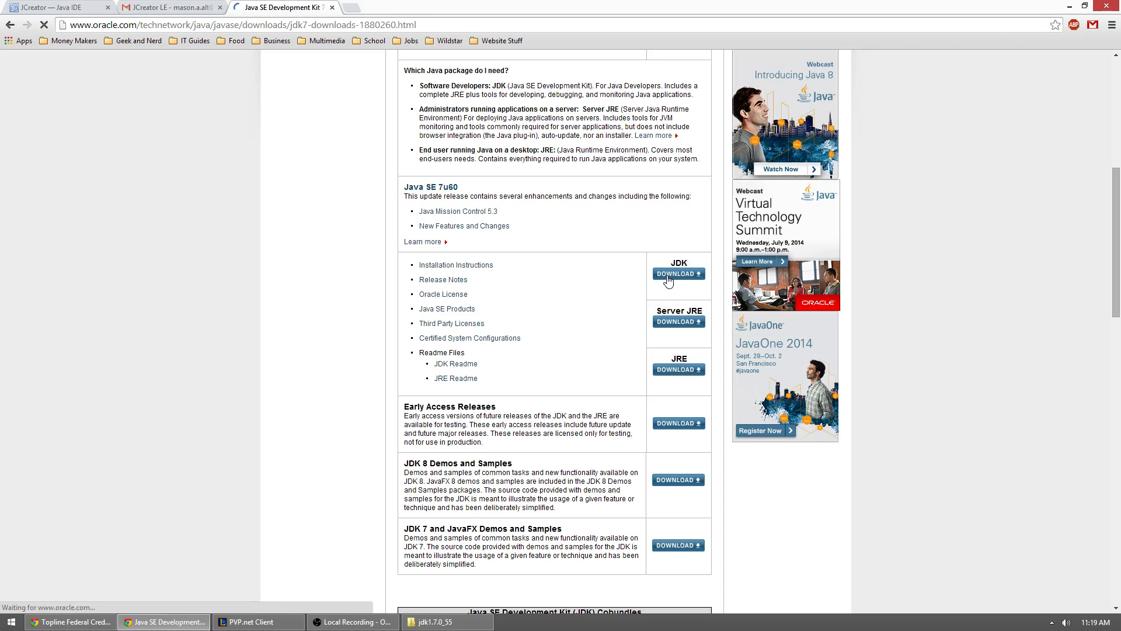
Step: Accept the license agreement for Java SE Development Kit 7u60 and bring up its Windows downloads
{"action": "scroll", "coordinate": [624, 303], "scroll_direction": "down", "scroll_amount": 3}
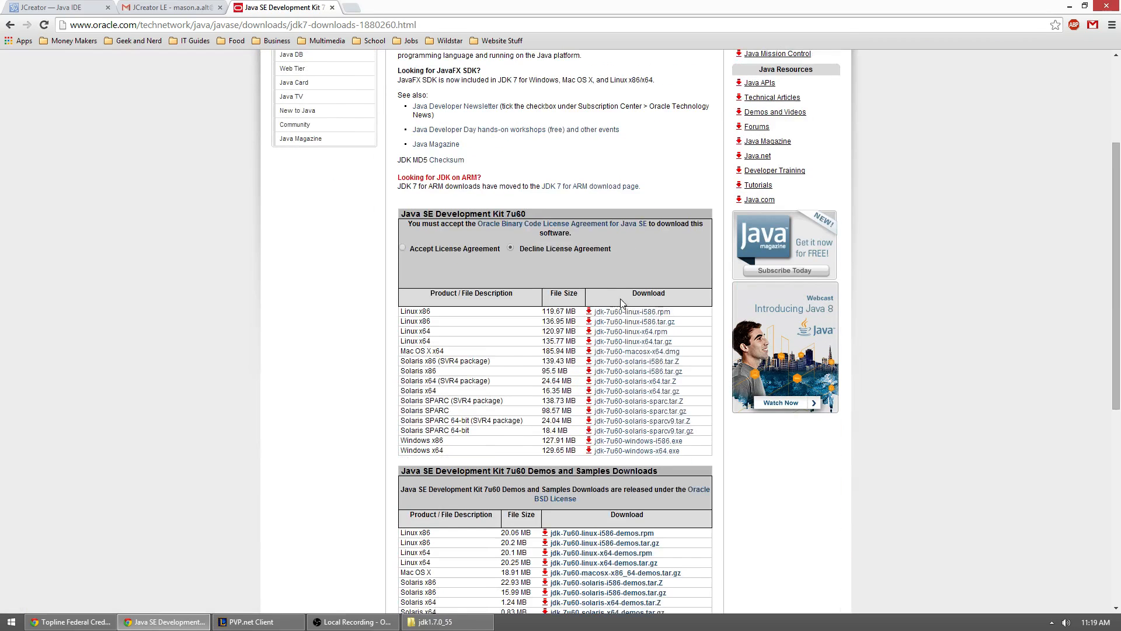
{"action": "scroll", "coordinate": [494, 276], "scroll_direction": "down", "scroll_amount": 1}
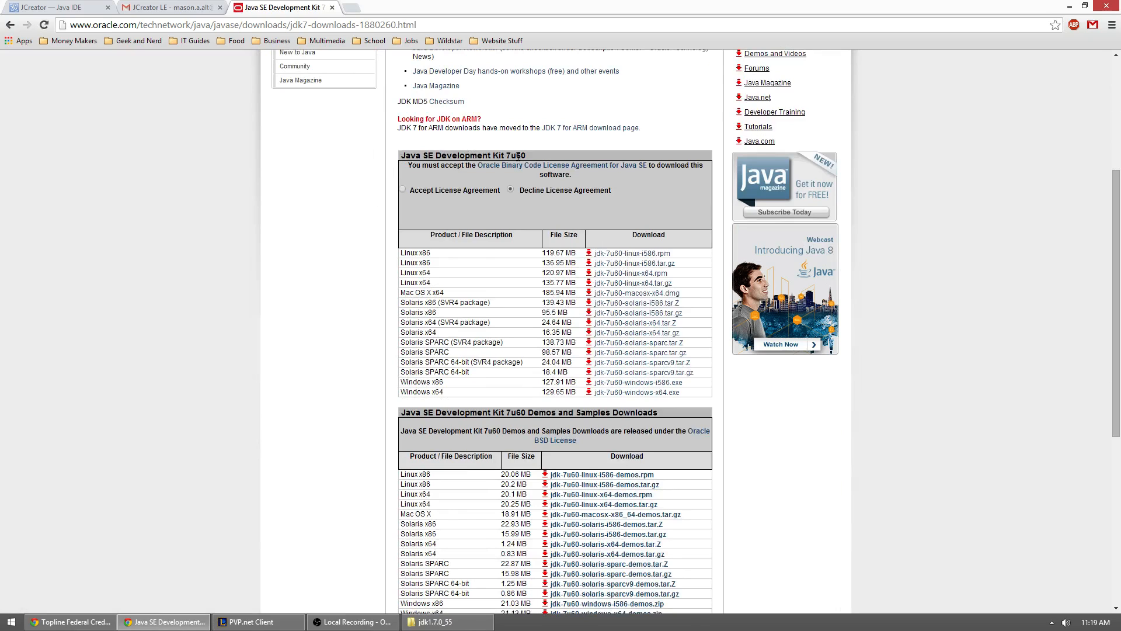
{"action": "left_click", "coordinate": [403, 190]}
{"action": "scroll", "coordinate": [404, 191], "scroll_direction": "down", "scroll_amount": 2}
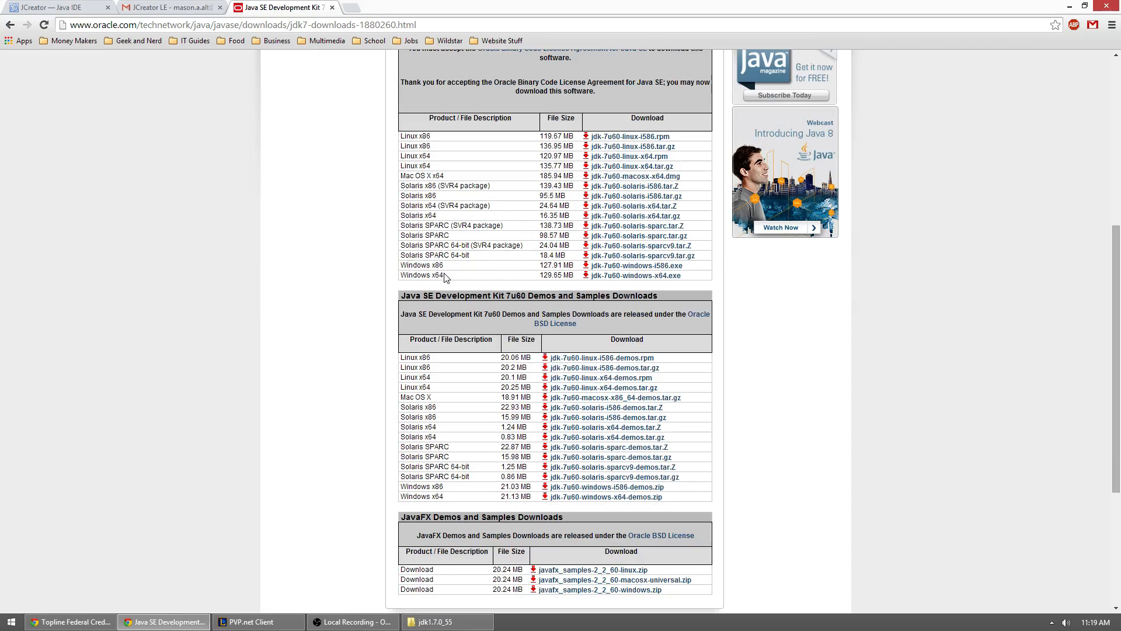
Step: Compare the Windows x64 and Windows x86 entries in the JDK 7u60 download list, highlighting the platform names
{"action": "mouse_move", "coordinate": [444, 275]}
{"action": "left_mouse_down"}
{"action": "mouse_move", "coordinate": [392, 140]}
{"action": "mouse_move", "coordinate": [451, 255]}
{"action": "left_mouse_up"}
{"action": "left_click", "coordinate": [468, 283]}
{"action": "left_click_drag", "start_coordinate": [433, 264], "coordinate": [445, 264]}
{"action": "left_click", "coordinate": [453, 264]}
{"action": "double_click", "coordinate": [436, 265]}
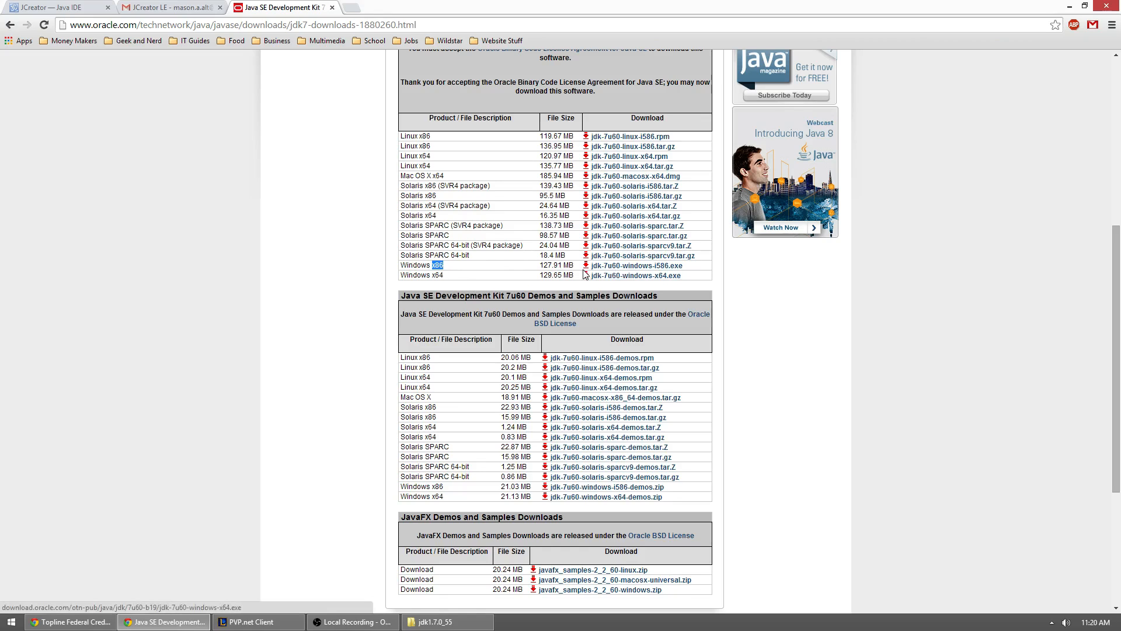
Step: Return to Java SE Downloads, open the Java SE 7 Documentation download under Additional Resources and accept its license agreement
{"action": "scroll", "coordinate": [495, 239], "scroll_direction": "down", "scroll_amount": 4}
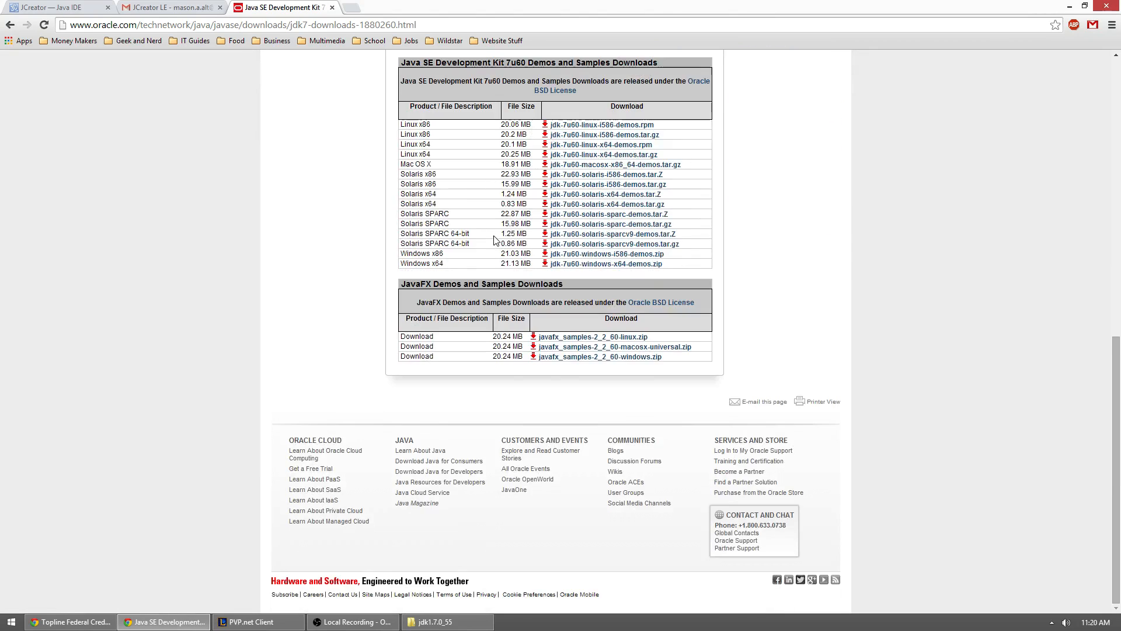
{"action": "scroll", "coordinate": [493, 240], "scroll_direction": "up", "scroll_amount": 10}
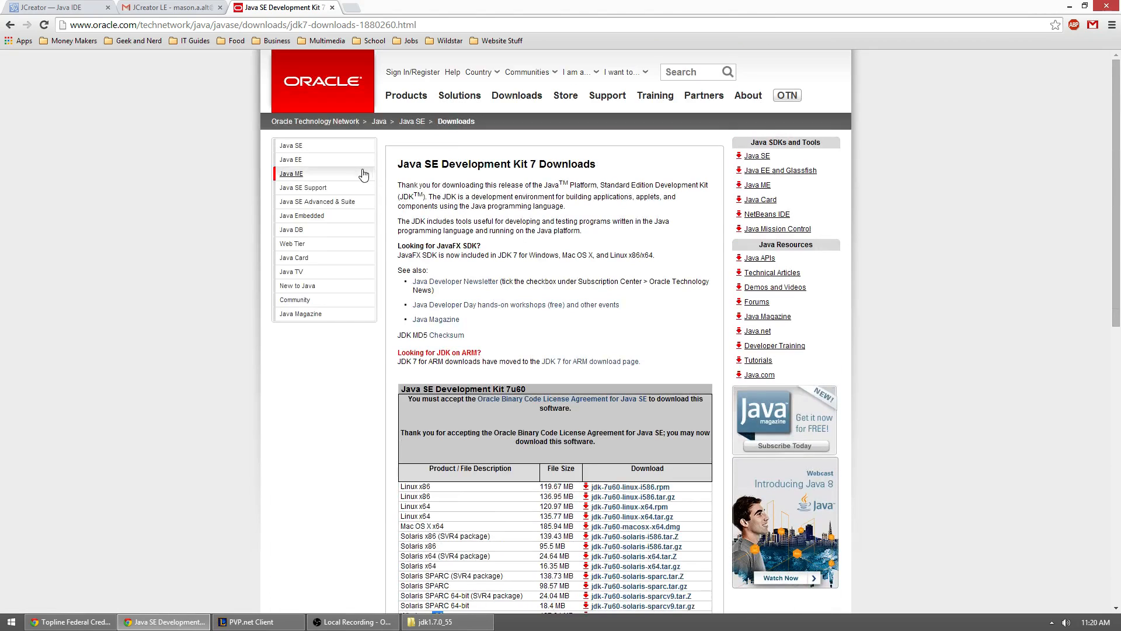
{"action": "left_click", "coordinate": [14, 24]}
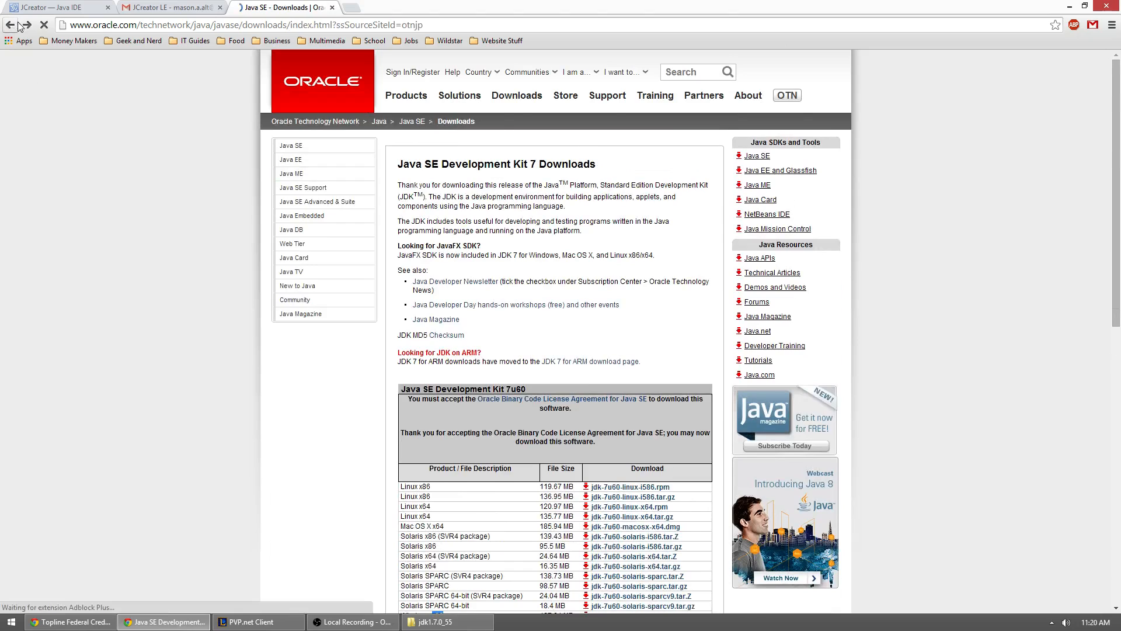
{"action": "scroll", "coordinate": [522, 246], "scroll_direction": "down", "scroll_amount": 3}
{"action": "scroll", "coordinate": [523, 245], "scroll_direction": "down", "scroll_amount": 6}
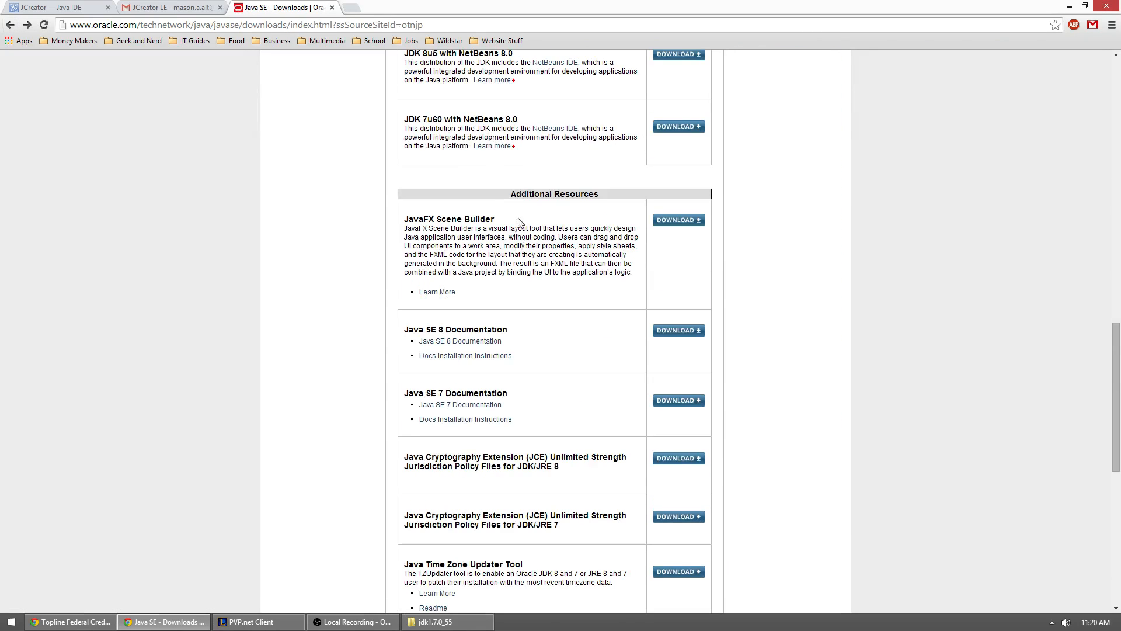
{"action": "left_click_drag", "start_coordinate": [506, 197], "coordinate": [599, 194]}
{"action": "left_click", "coordinate": [612, 201]}
{"action": "scroll", "coordinate": [610, 217], "scroll_direction": "down", "scroll_amount": 1}
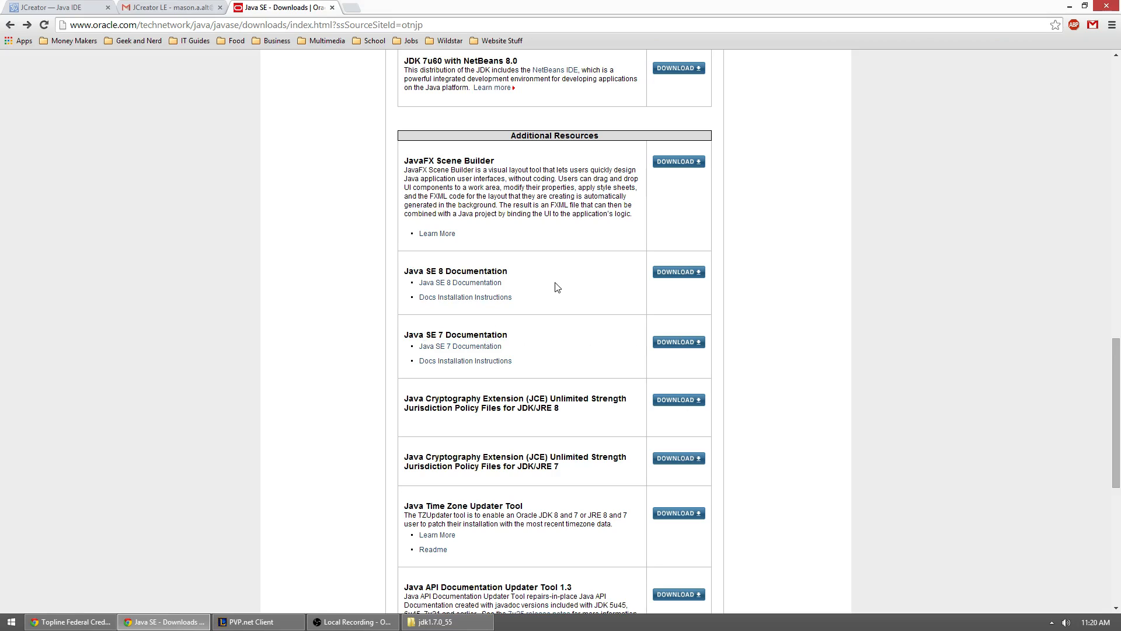
{"action": "left_click", "coordinate": [665, 340]}
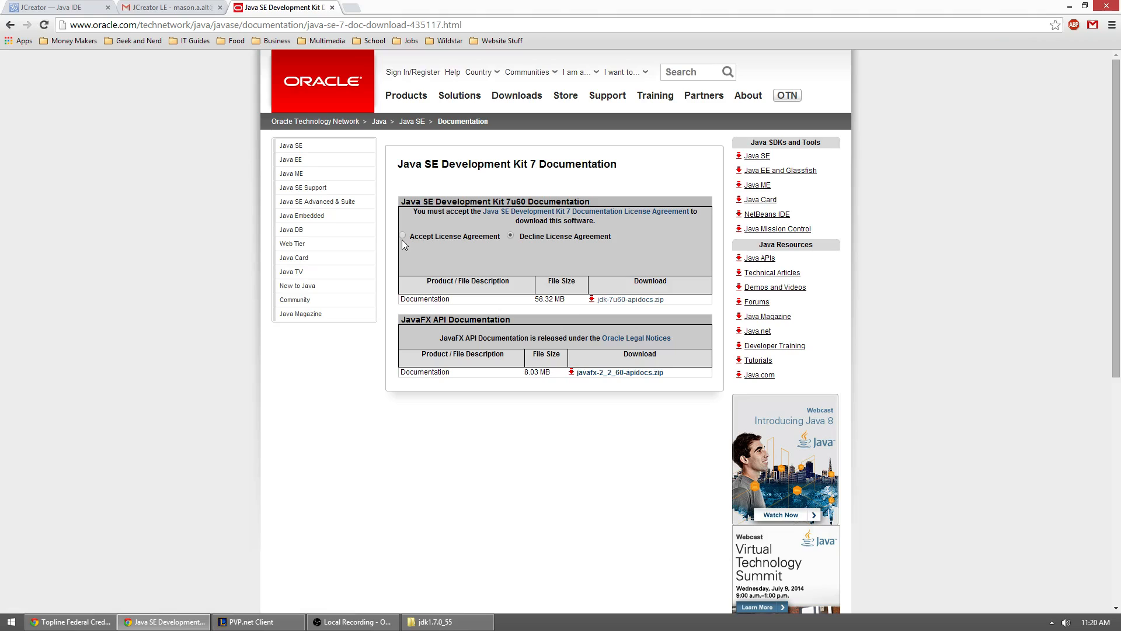
{"action": "left_click", "coordinate": [403, 236]}
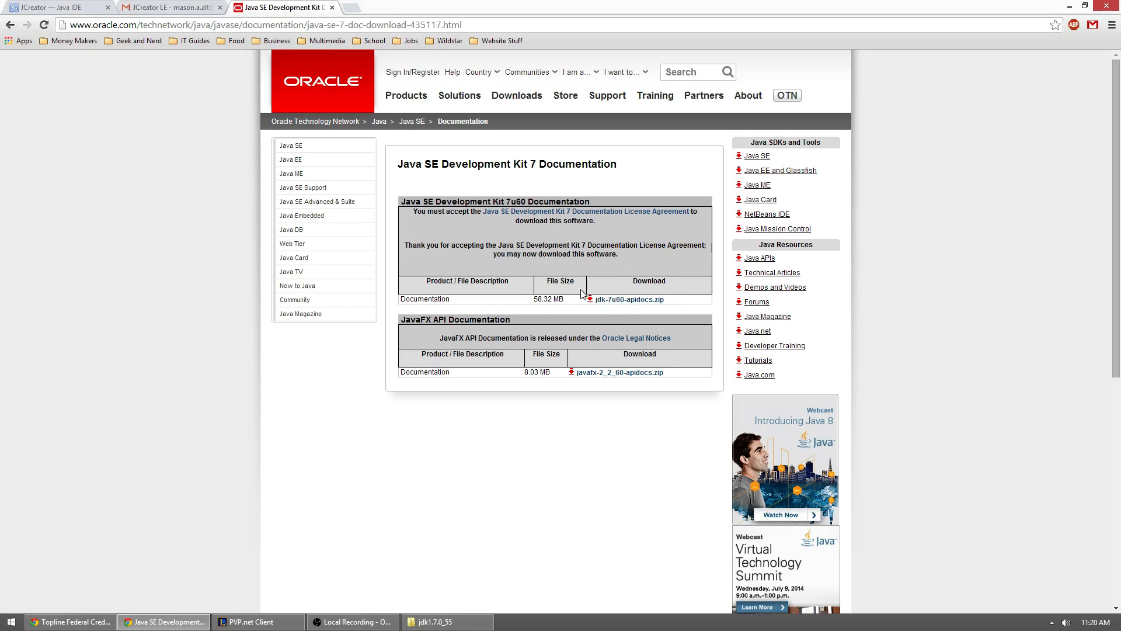
Step: Open jdk-7u60-apidocs.zip from the desktop in WinRAR to examine its contents, and minimize the archive window
{"action": "left_click", "coordinate": [1071, 6]}
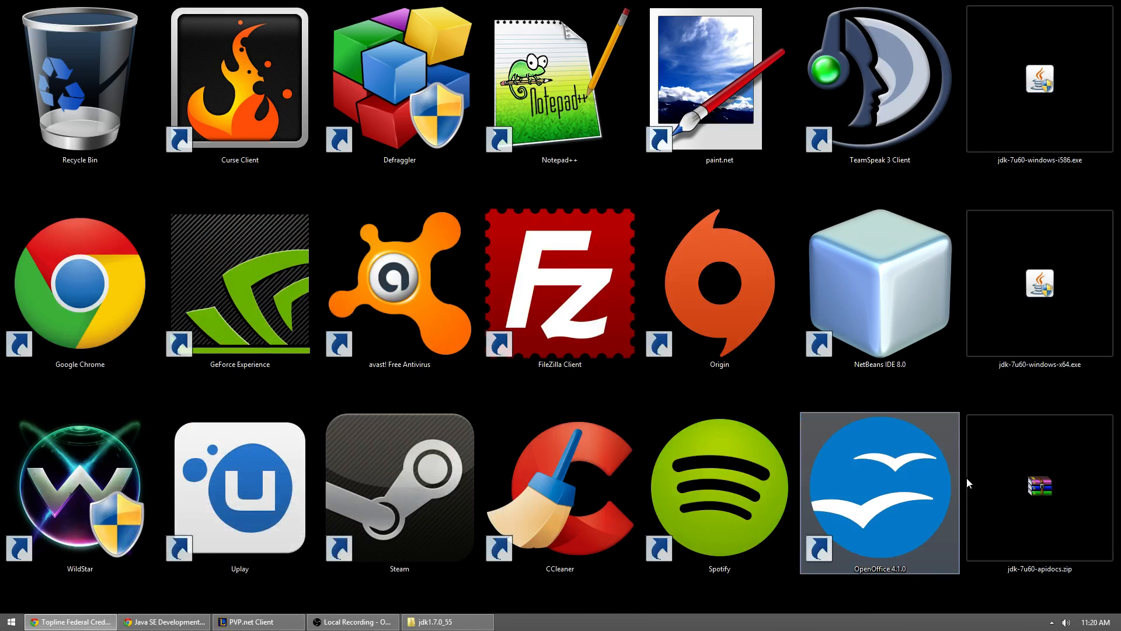
{"action": "double_click", "coordinate": [1029, 509]}
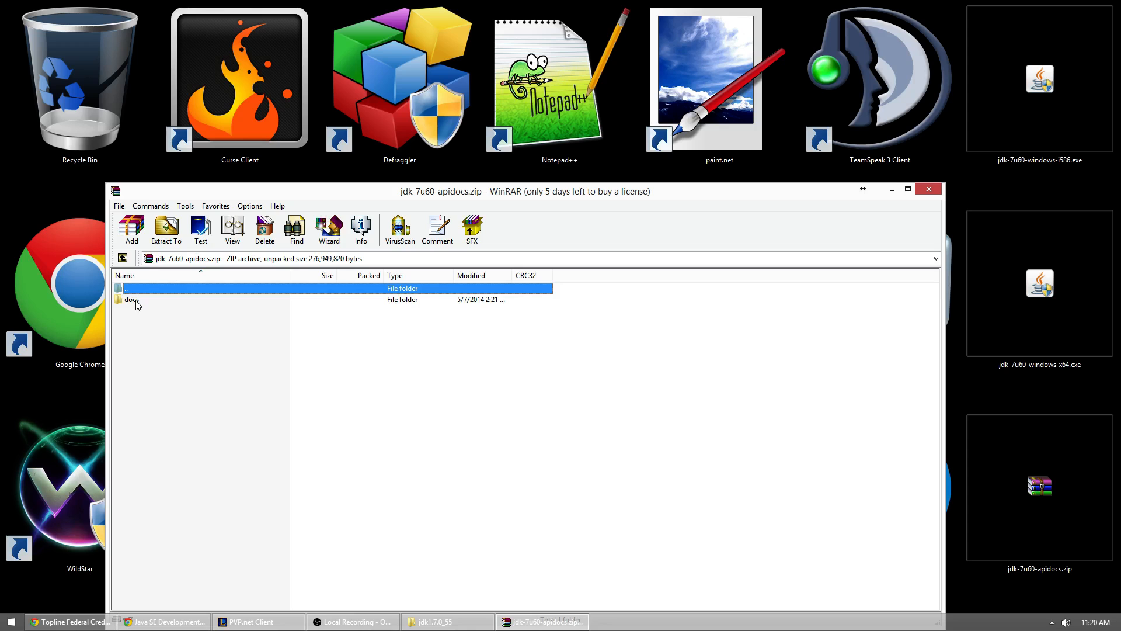
{"action": "left_click", "coordinate": [892, 189]}
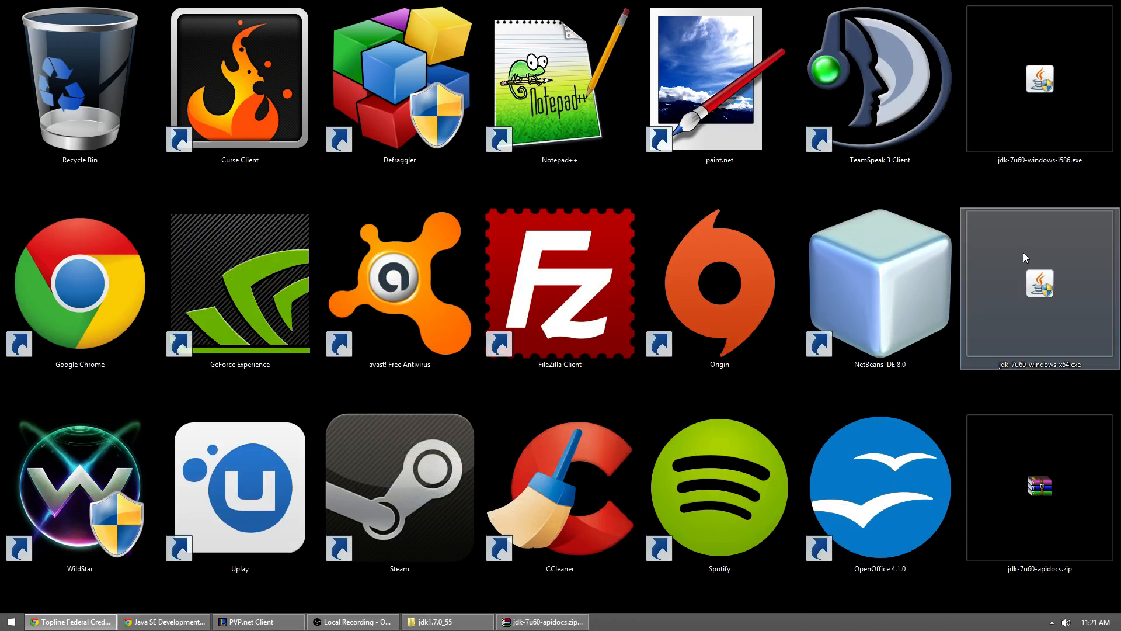
Step: Run jdk-7u60-windows-x64.exe and start the installation with the default features into C:\Program Files\Java\jdk1.7.0_60\
{"action": "double_click", "coordinate": [1011, 296]}
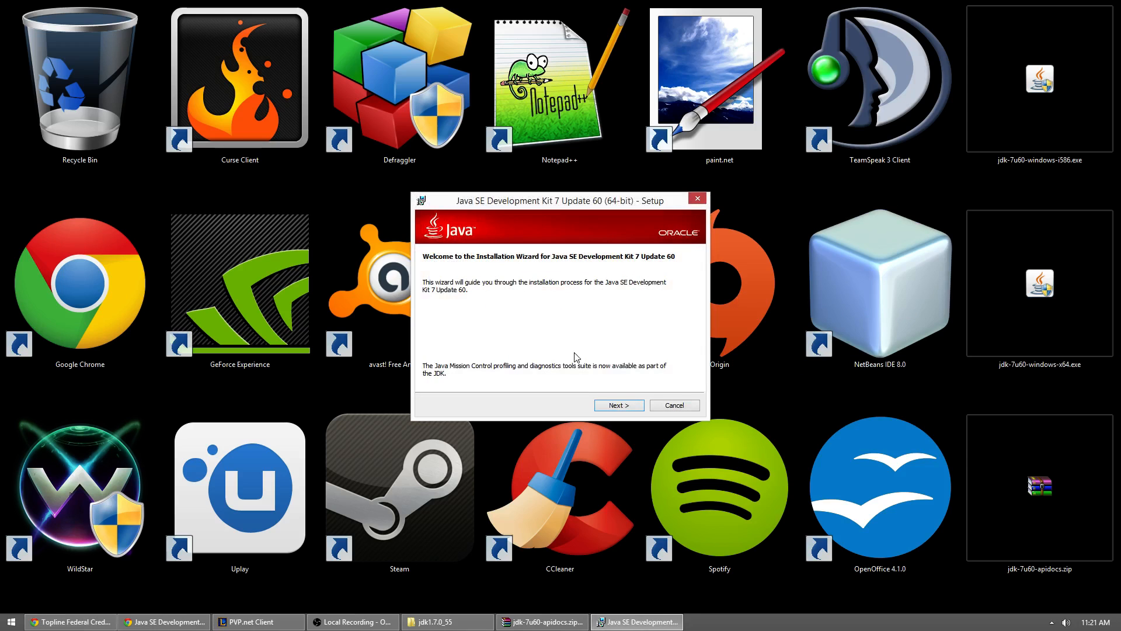
{"action": "left_click", "coordinate": [611, 405]}
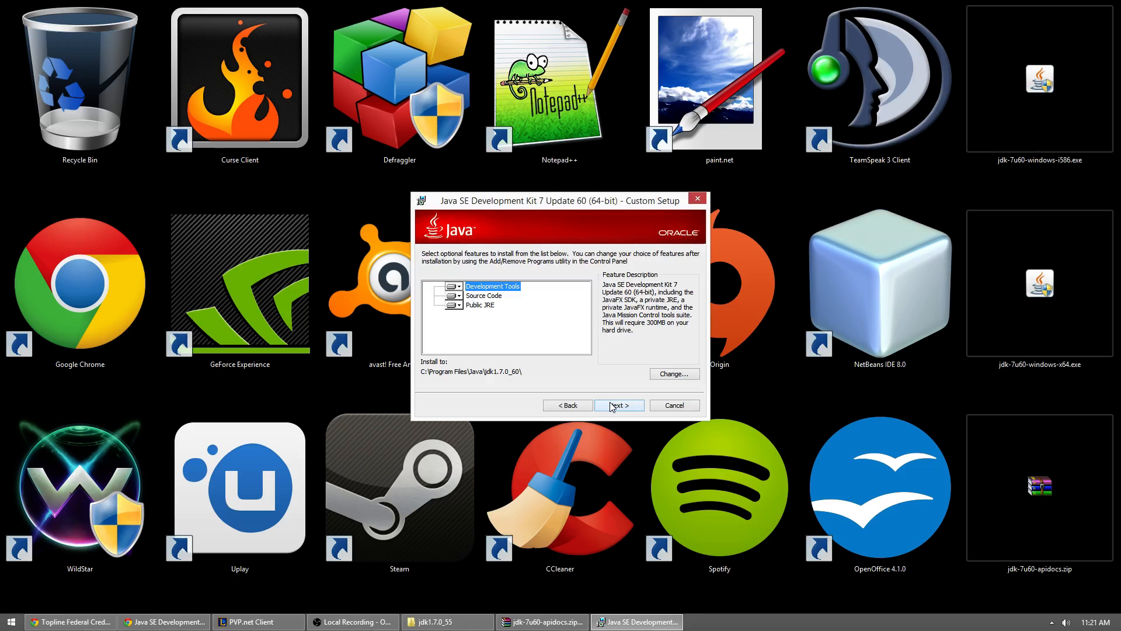
{"action": "left_click", "coordinate": [619, 406]}
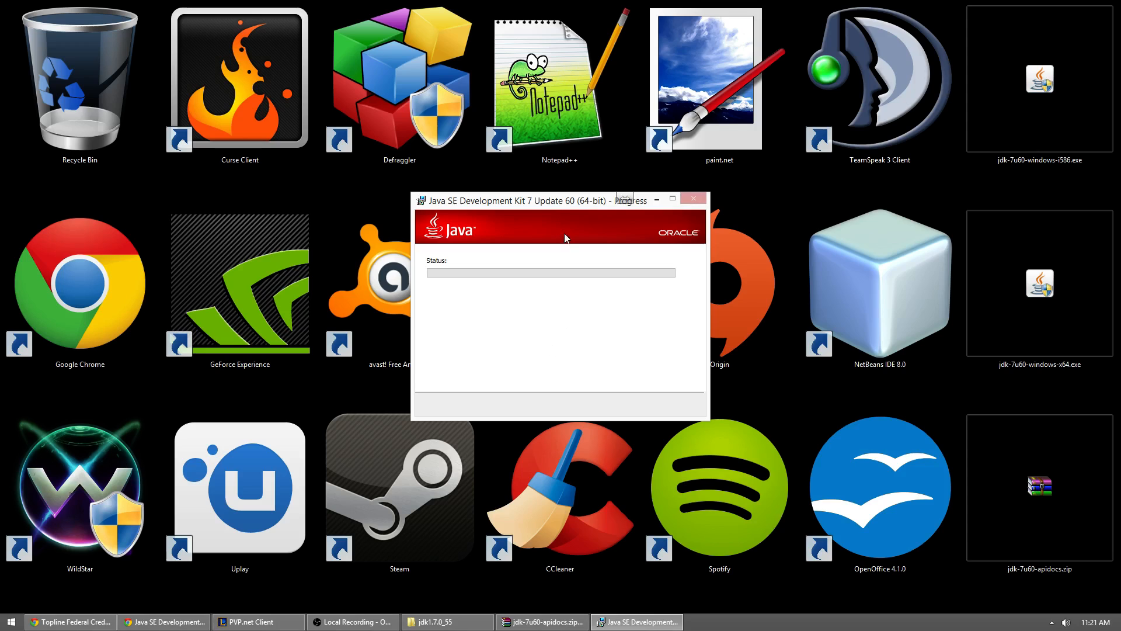
Step: Browse to C:\Program Files\Java in File Explorer while the JDK installation runs
{"action": "left_click_drag", "start_coordinate": [558, 204], "coordinate": [525, 187]}
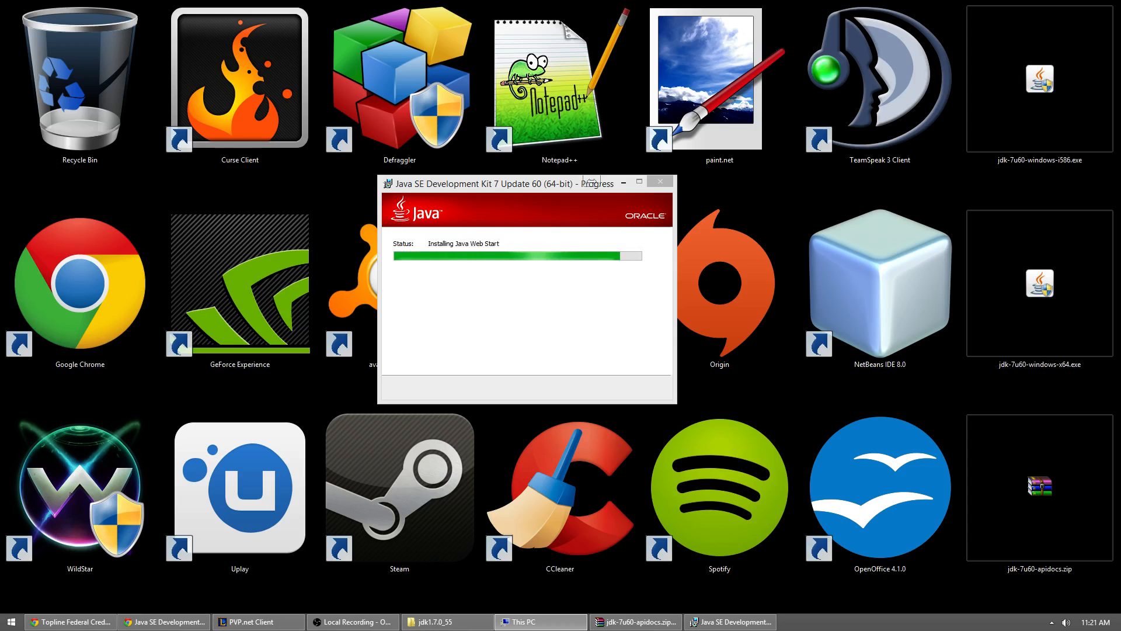
{"action": "left_click_drag", "start_coordinate": [1120, 117], "coordinate": [380, 72]}
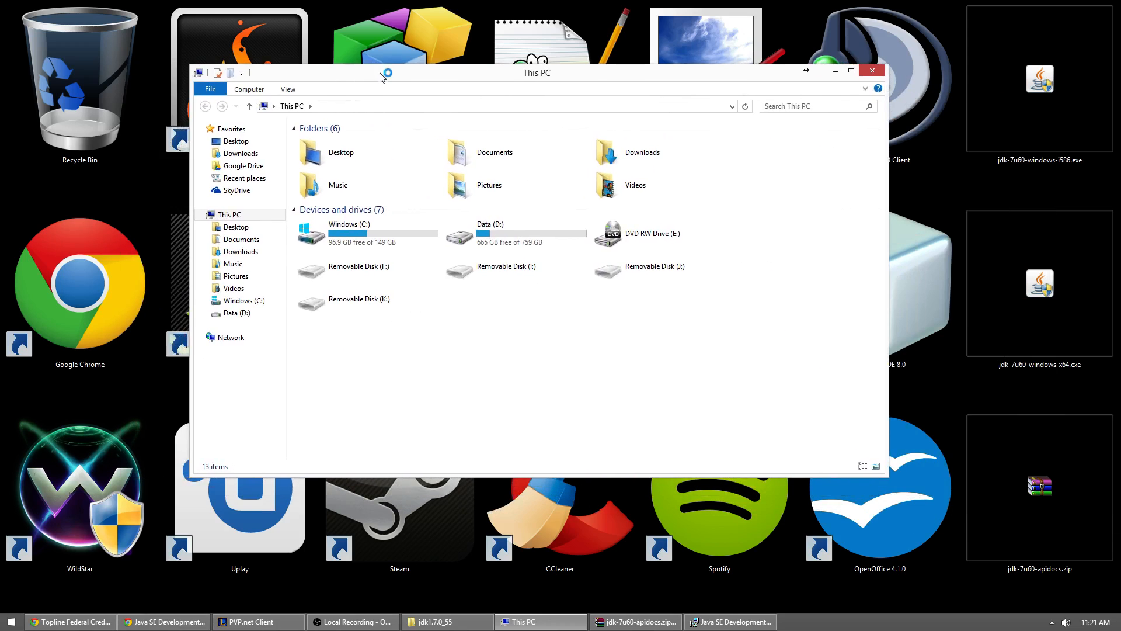
{"action": "left_click", "coordinate": [352, 239]}
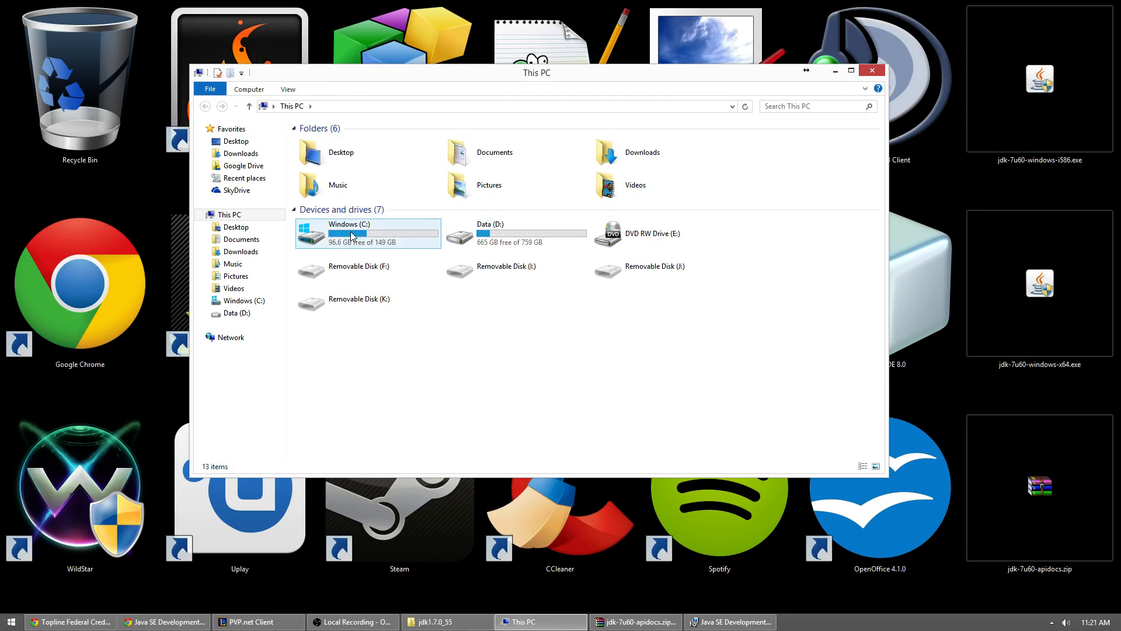
{"action": "double_click", "coordinate": [351, 235]}
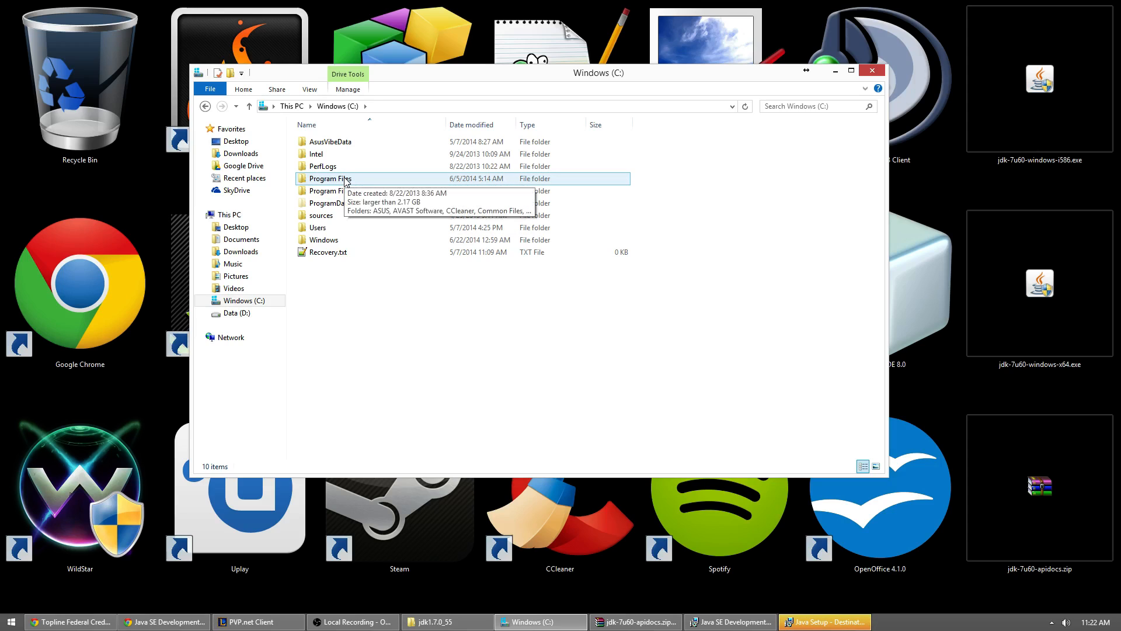
{"action": "double_click", "coordinate": [344, 179]}
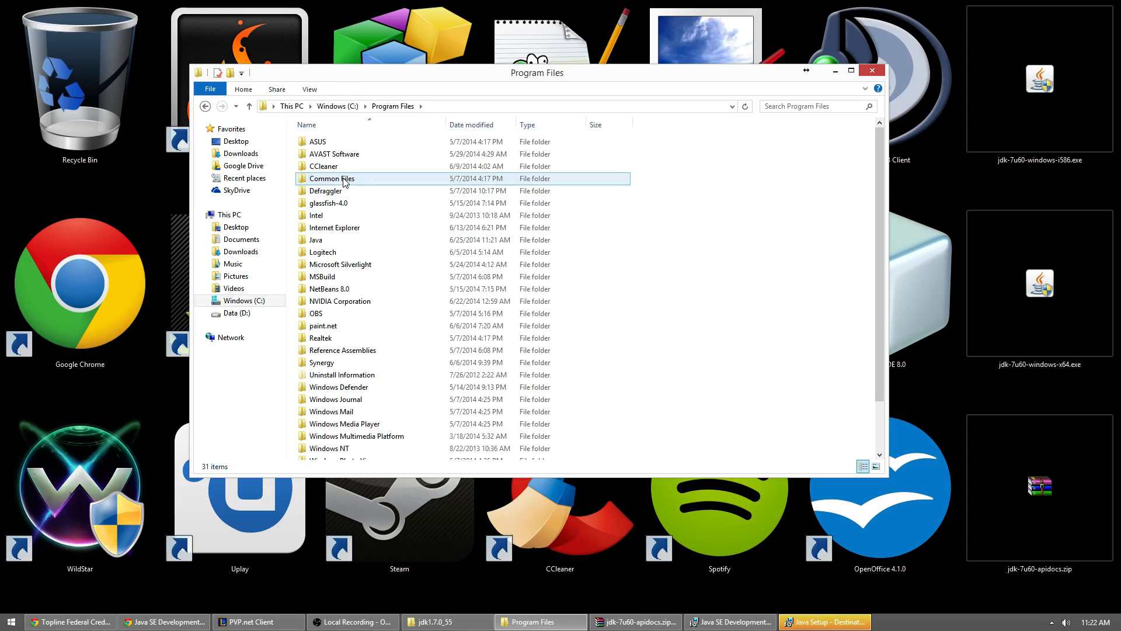
{"action": "double_click", "coordinate": [319, 240]}
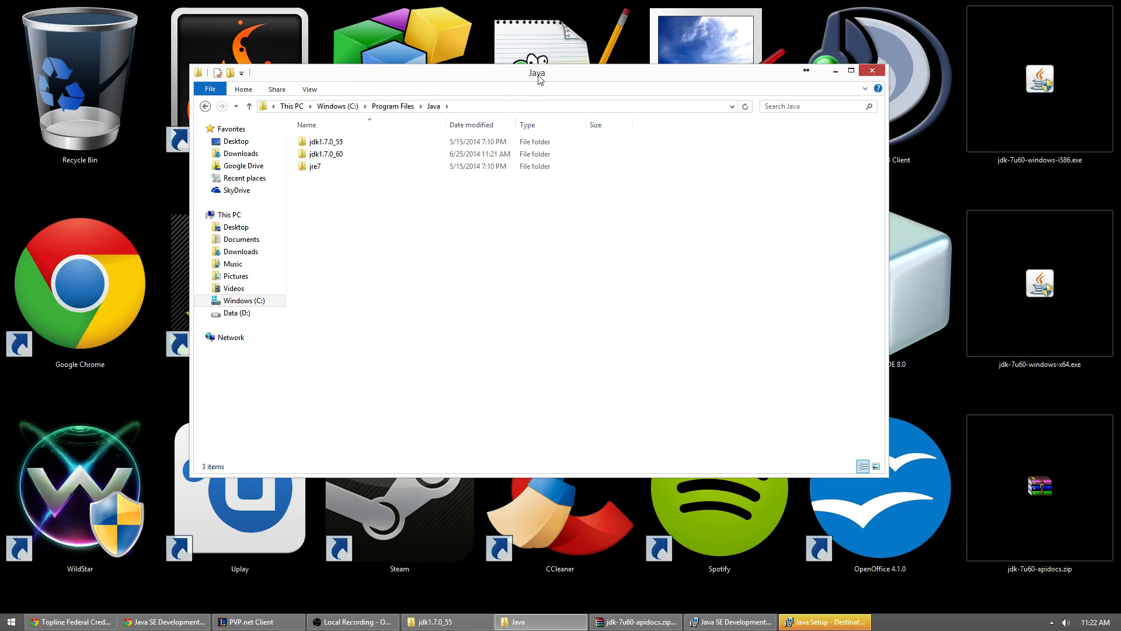
Step: Uncover the Java Setup window and install the Java runtime into C:\Program Files\Java\jre7\
{"action": "left_click_drag", "start_coordinate": [538, 78], "coordinate": [610, 377]}
{"action": "left_click", "coordinate": [538, 261]}
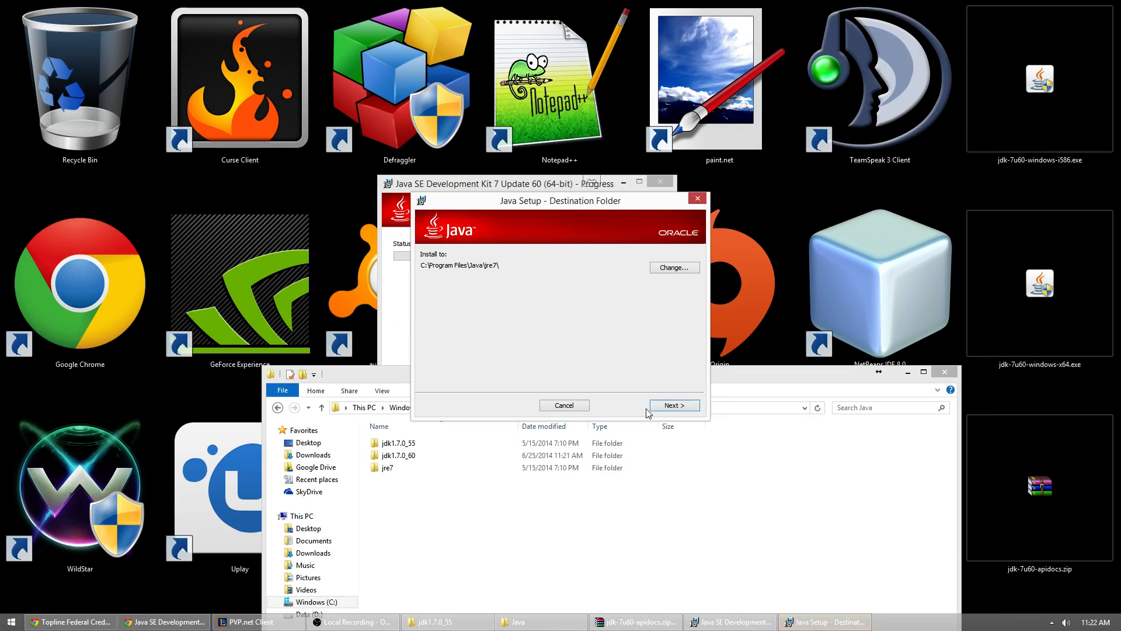
{"action": "left_click", "coordinate": [679, 409]}
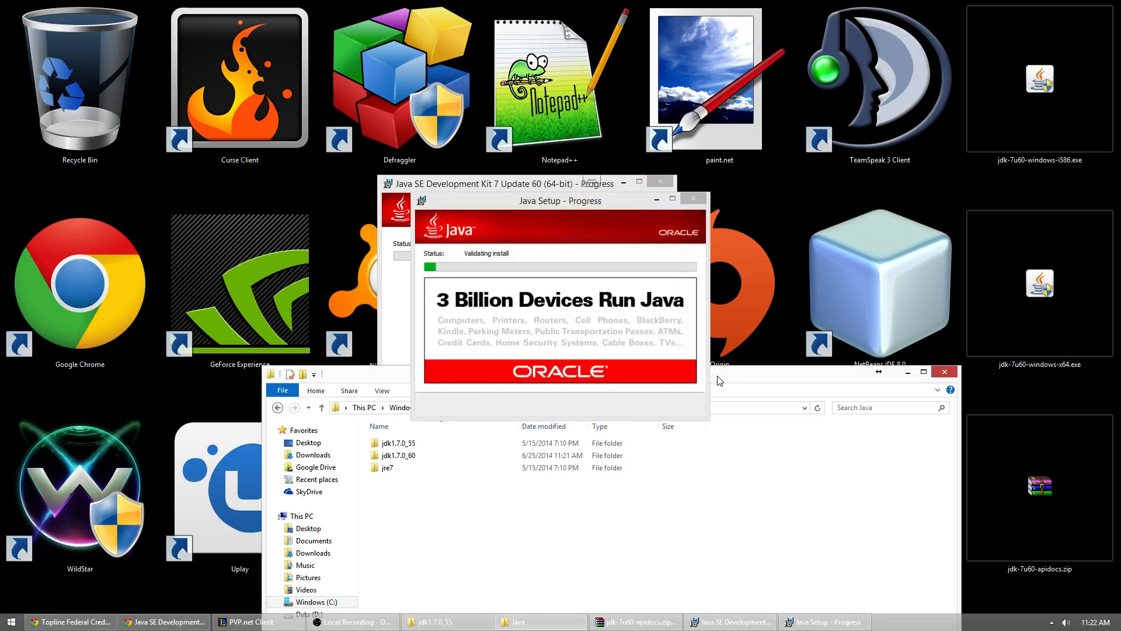
Step: Transfer the docs folder from the API documentation archive into jdk1.7.0_60 with administrator permission, and close the completed JDK installer
{"action": "left_click_drag", "start_coordinate": [725, 372], "coordinate": [678, 120]}
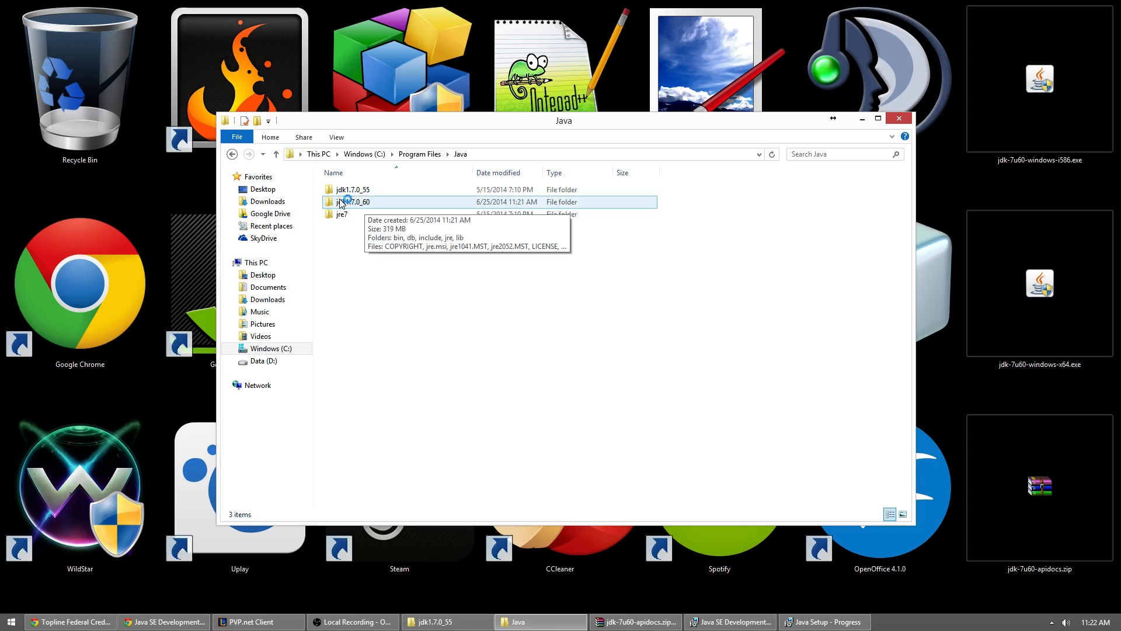
{"action": "double_click", "coordinate": [369, 204]}
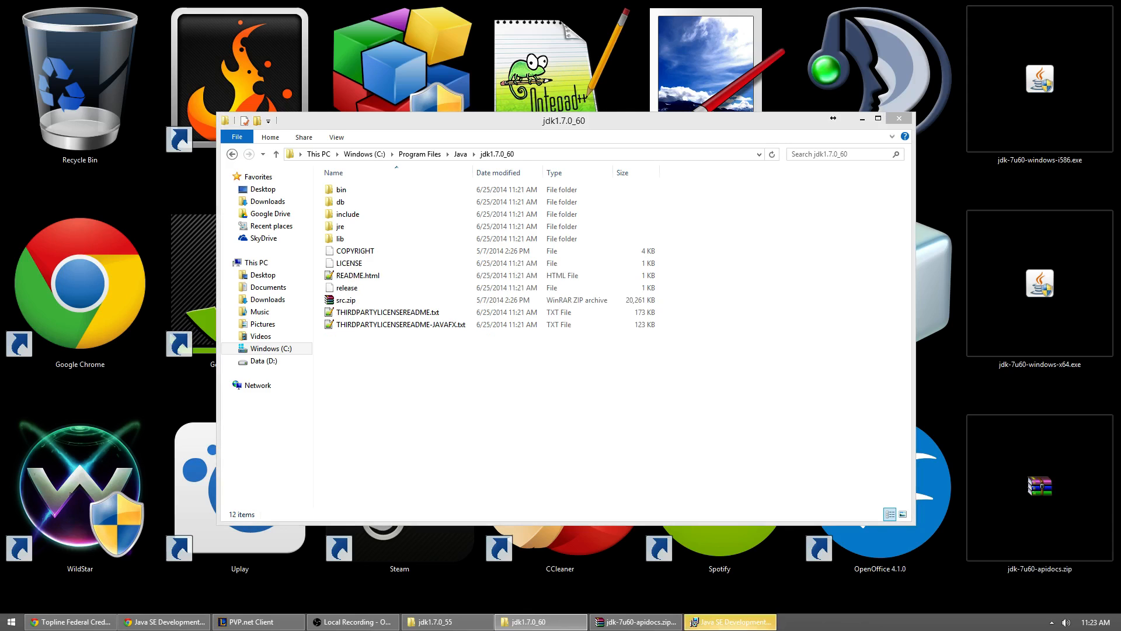
{"action": "left_click_drag", "start_coordinate": [1120, 408], "coordinate": [413, 408]}
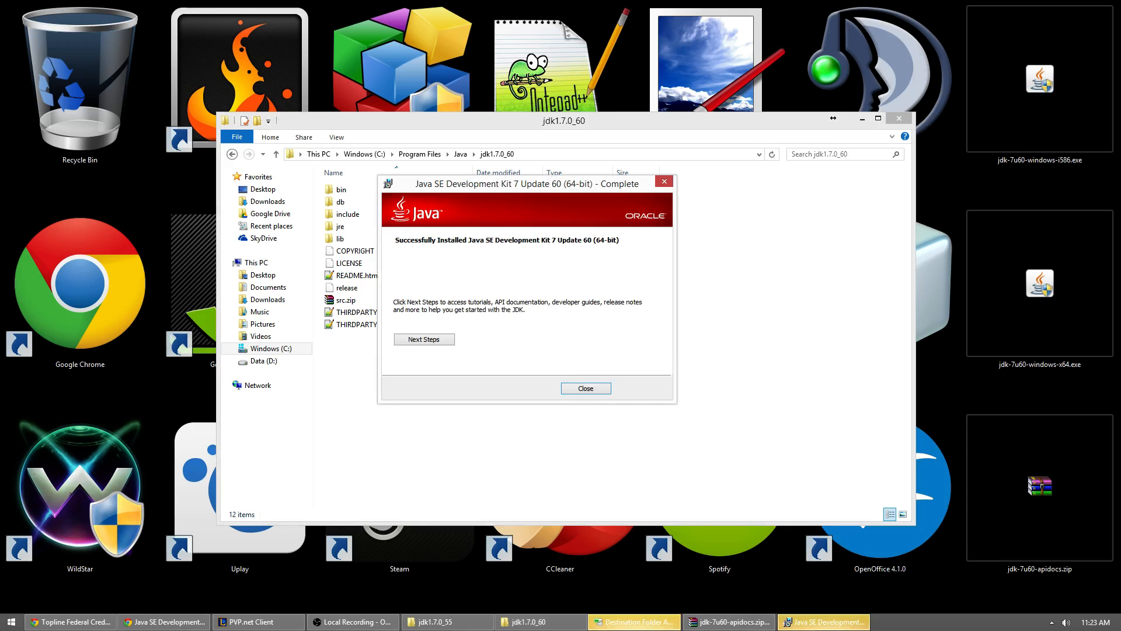
{"action": "left_click", "coordinate": [586, 388]}
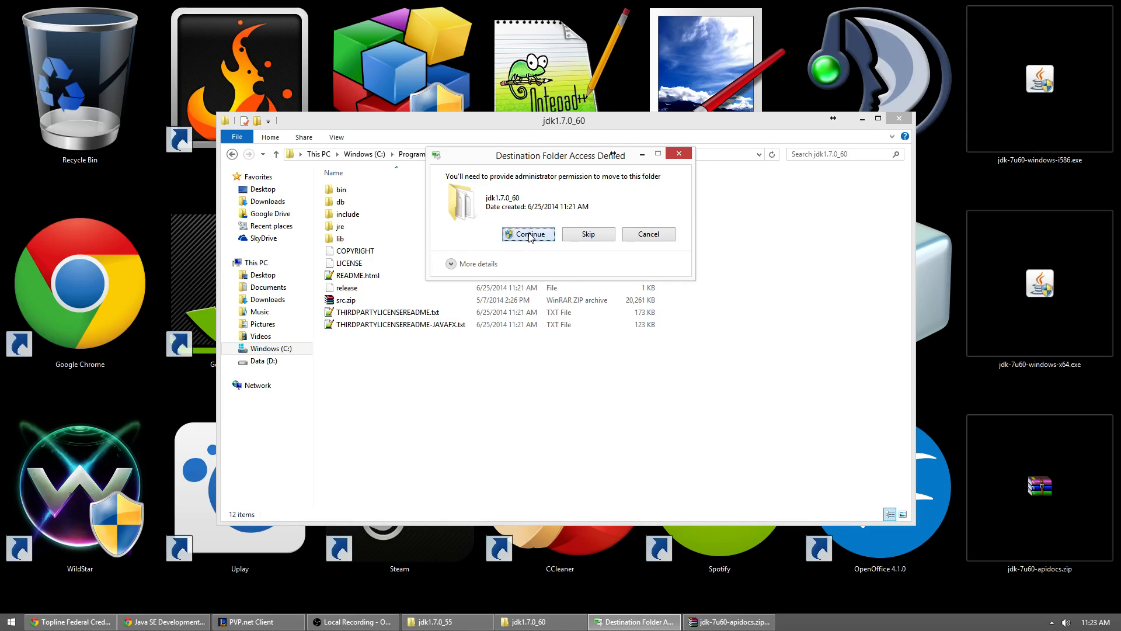
{"action": "left_click", "coordinate": [529, 234]}
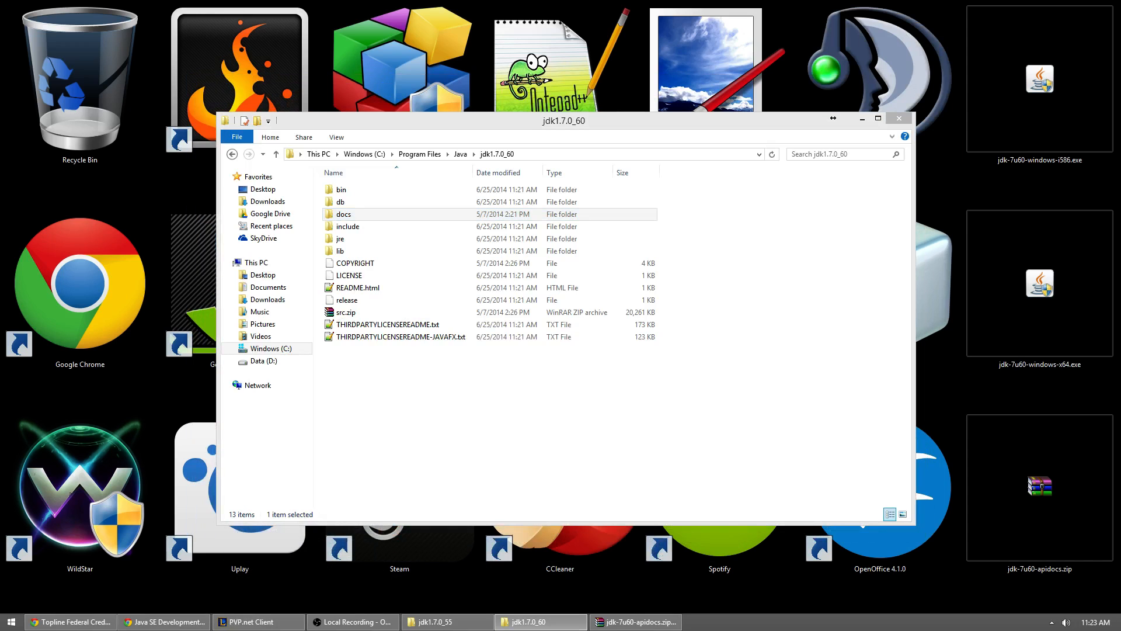
Step: Switch to Chrome and download jcrea450_setup.exe to the desktop from the link in the JCreator LE email
{"action": "key", "text": "alt+Tab"}
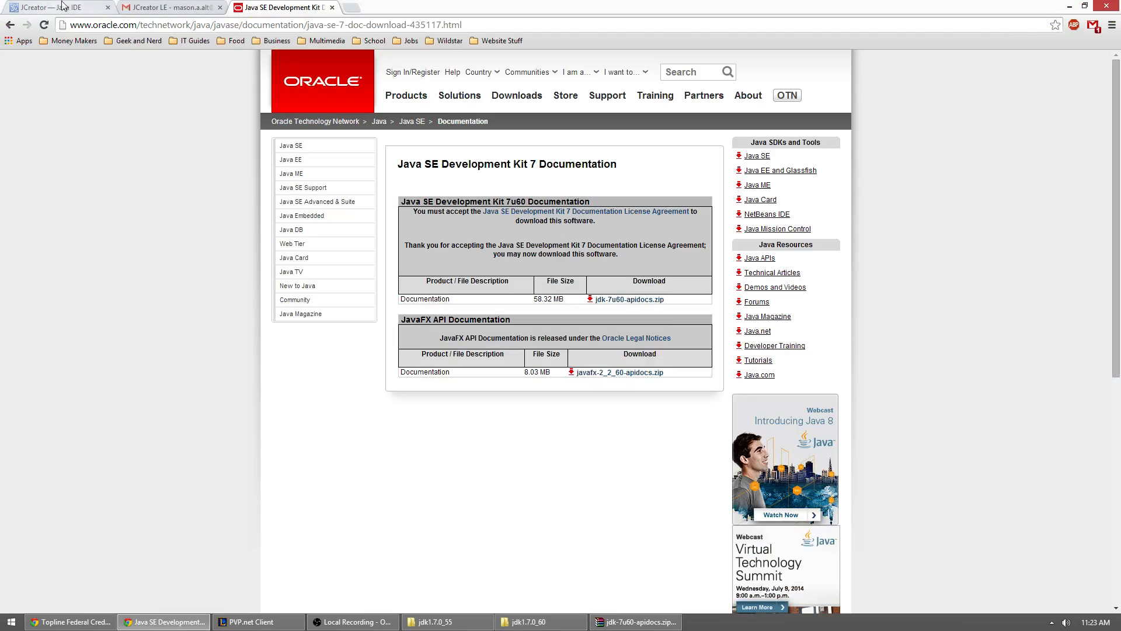
{"action": "left_click", "coordinate": [135, 7]}
{"action": "left_click", "coordinate": [284, 280]}
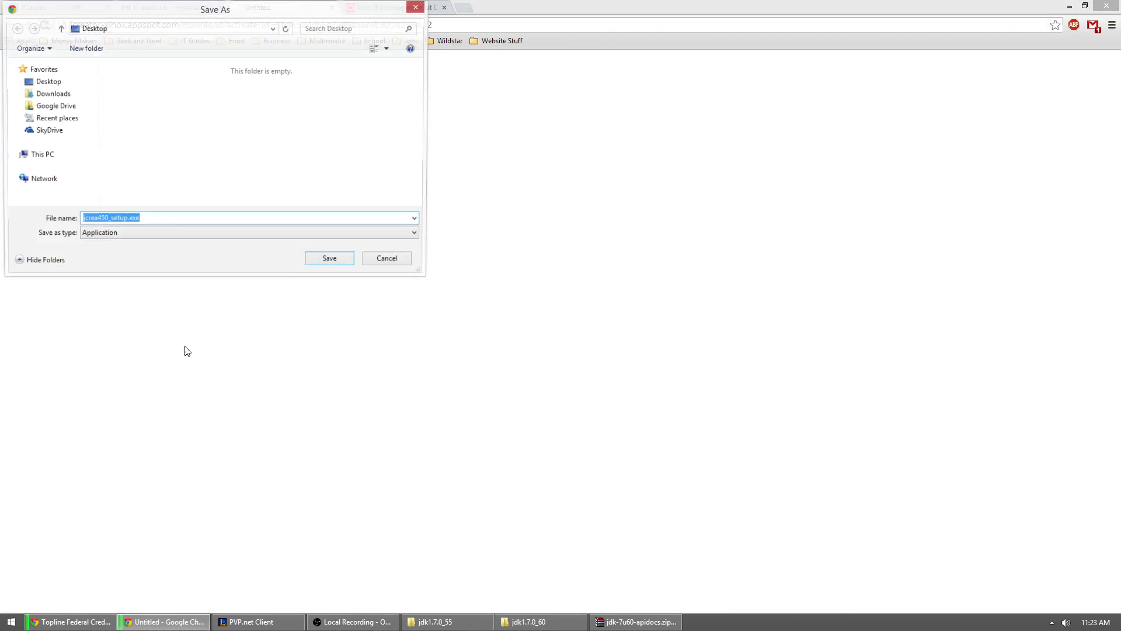
{"action": "left_click", "coordinate": [328, 258]}
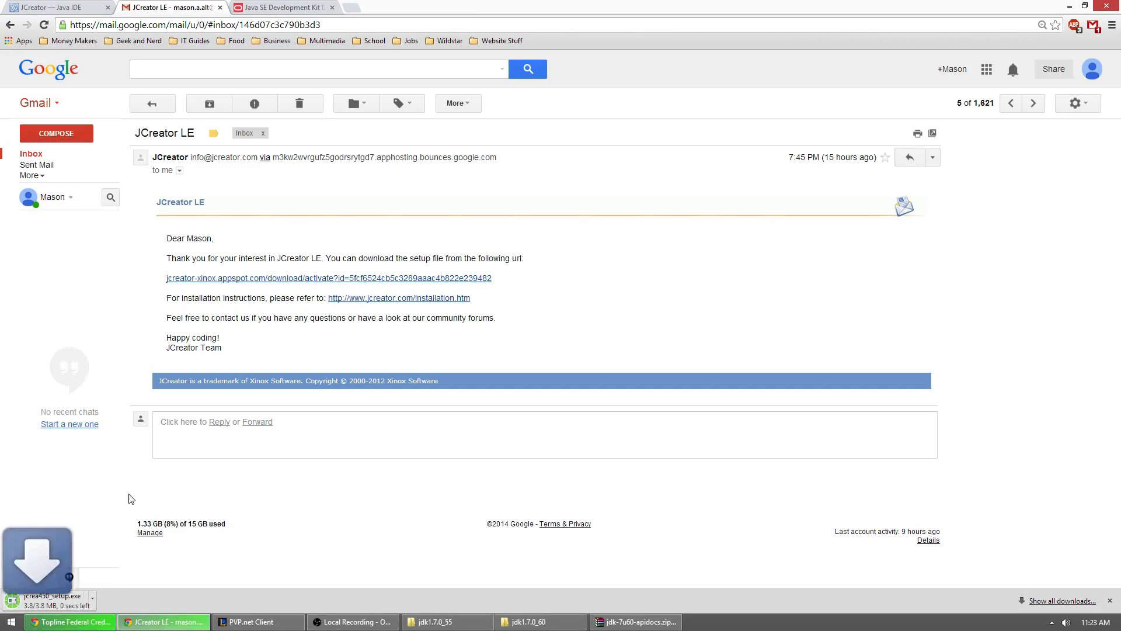
Step: Run jcrea450_setup.exe, minimize the browser and accept the JCreator LE license agreement
{"action": "left_click", "coordinate": [64, 600]}
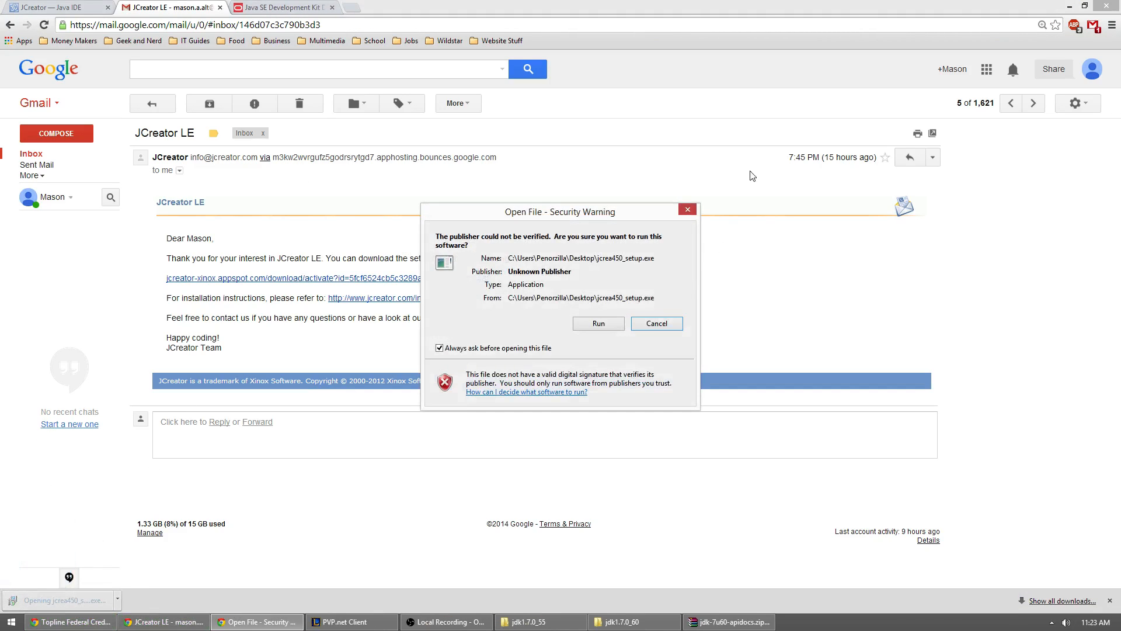
{"action": "left_click", "coordinate": [1070, 6]}
{"action": "left_click", "coordinate": [598, 323]}
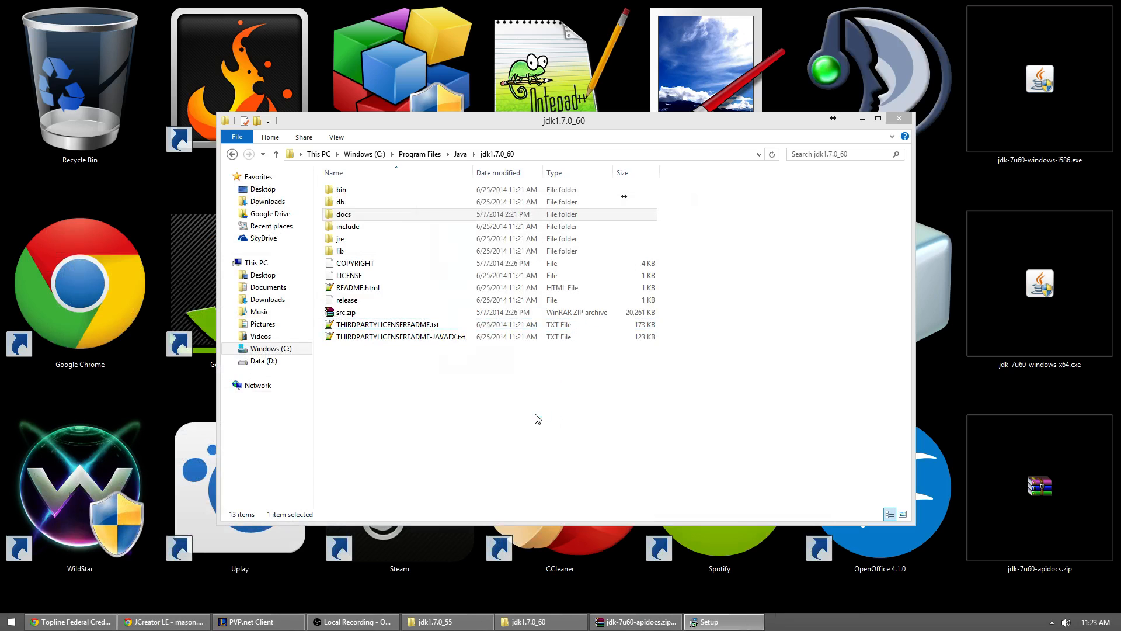
{"action": "left_click", "coordinate": [639, 411]}
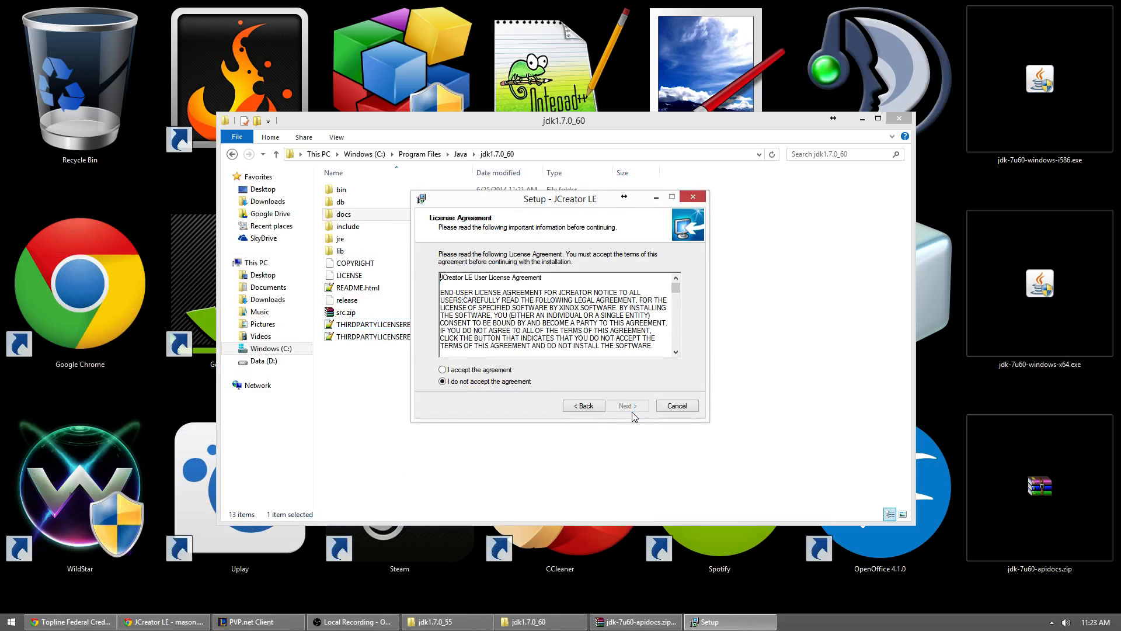
{"action": "left_click", "coordinate": [477, 372]}
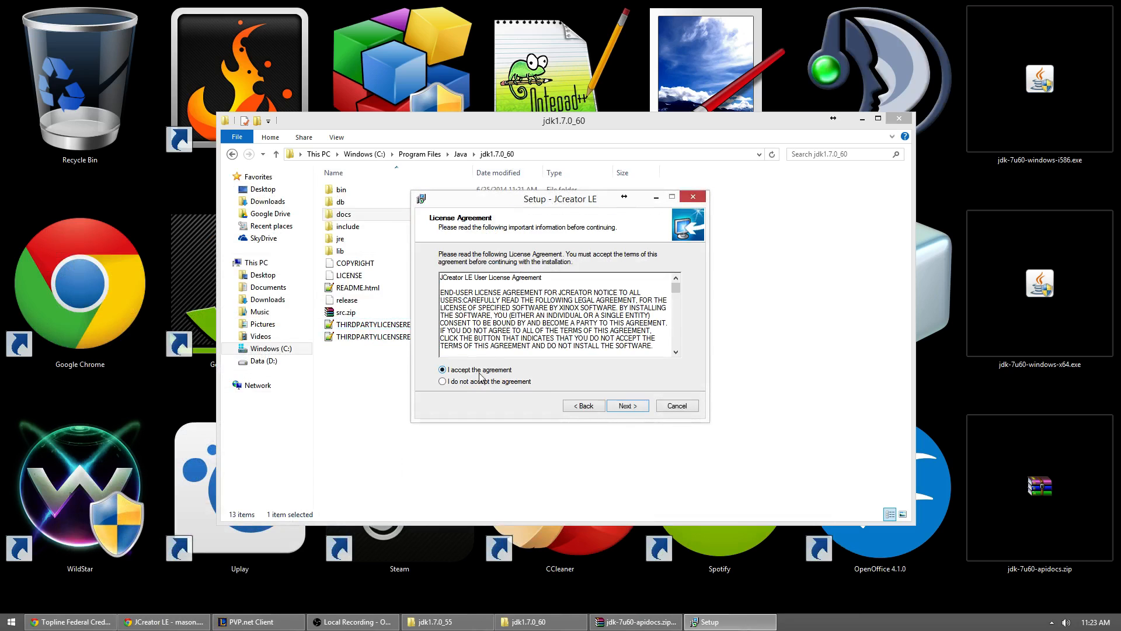
{"action": "left_click", "coordinate": [622, 407]}
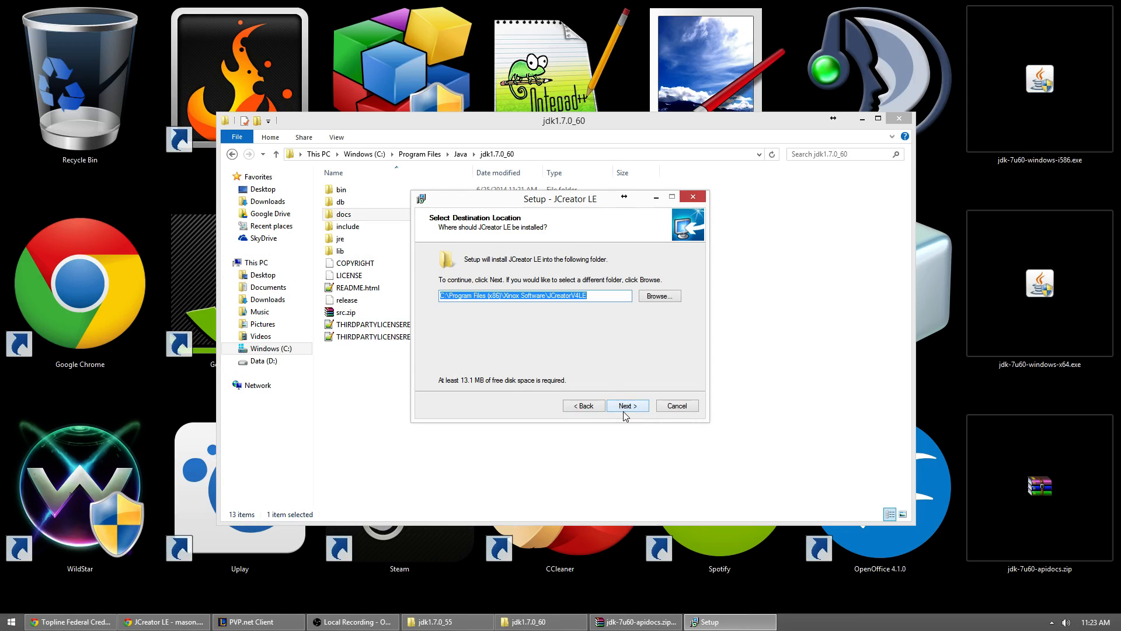
Step: Install JCreator LE into a new C:\Program Files (x86)\Xinox Software\JCreatorV4LE folder with a desktop icon, and finish setup with launching enabled
{"action": "left_click", "coordinate": [626, 411]}
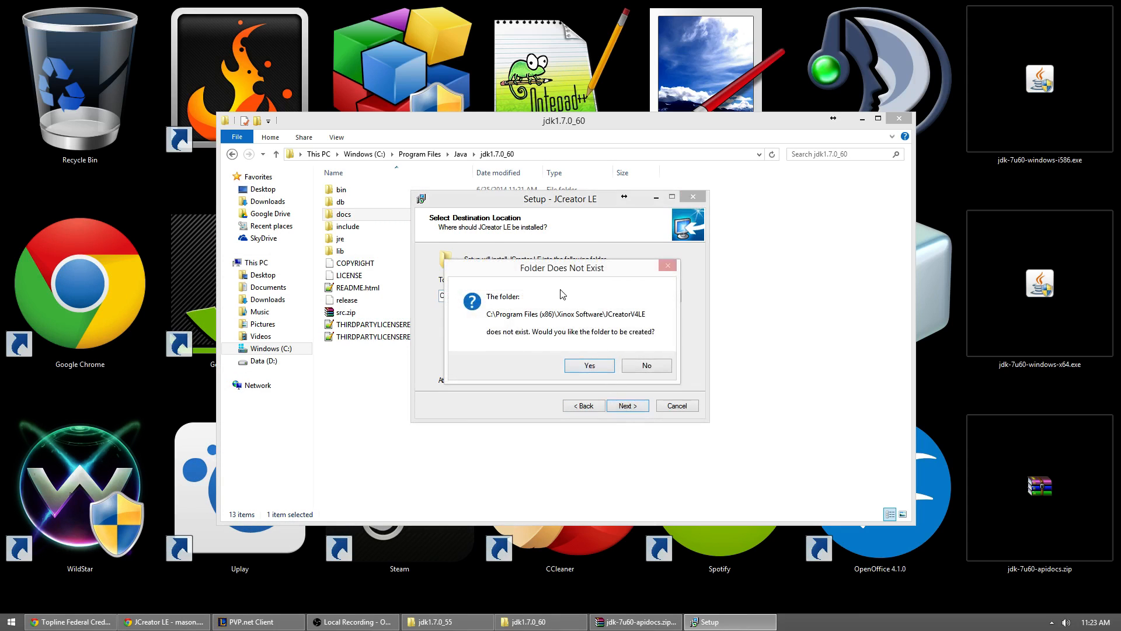
{"action": "left_click", "coordinate": [590, 365]}
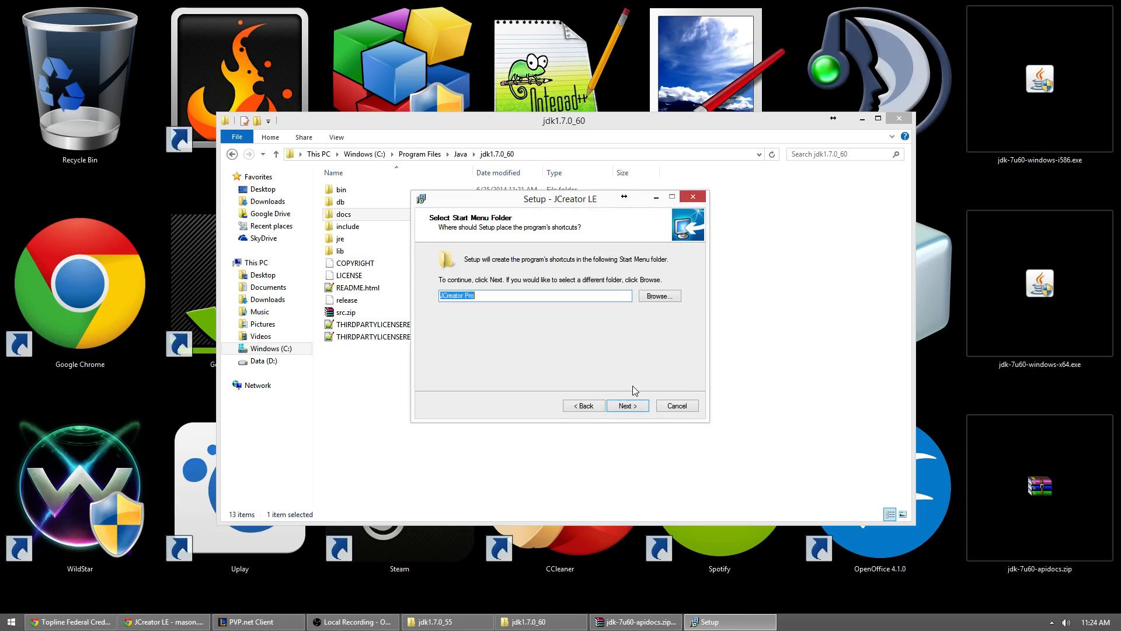
{"action": "left_click", "coordinate": [630, 405]}
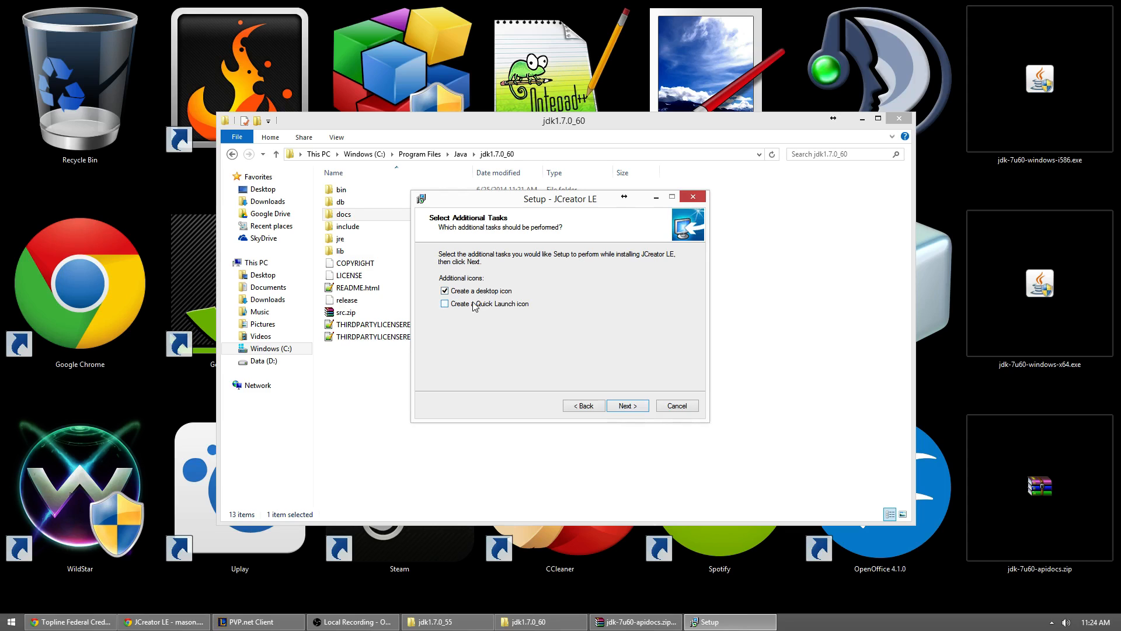
{"action": "left_click", "coordinate": [631, 406]}
{"action": "left_click", "coordinate": [624, 405]}
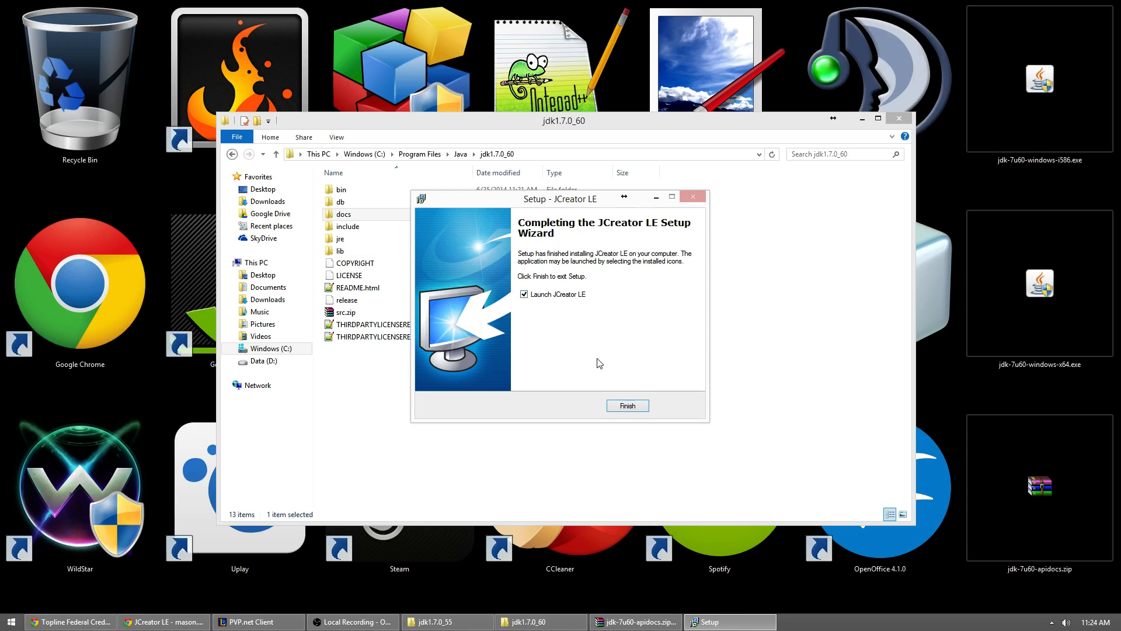
{"action": "left_click", "coordinate": [622, 407]}
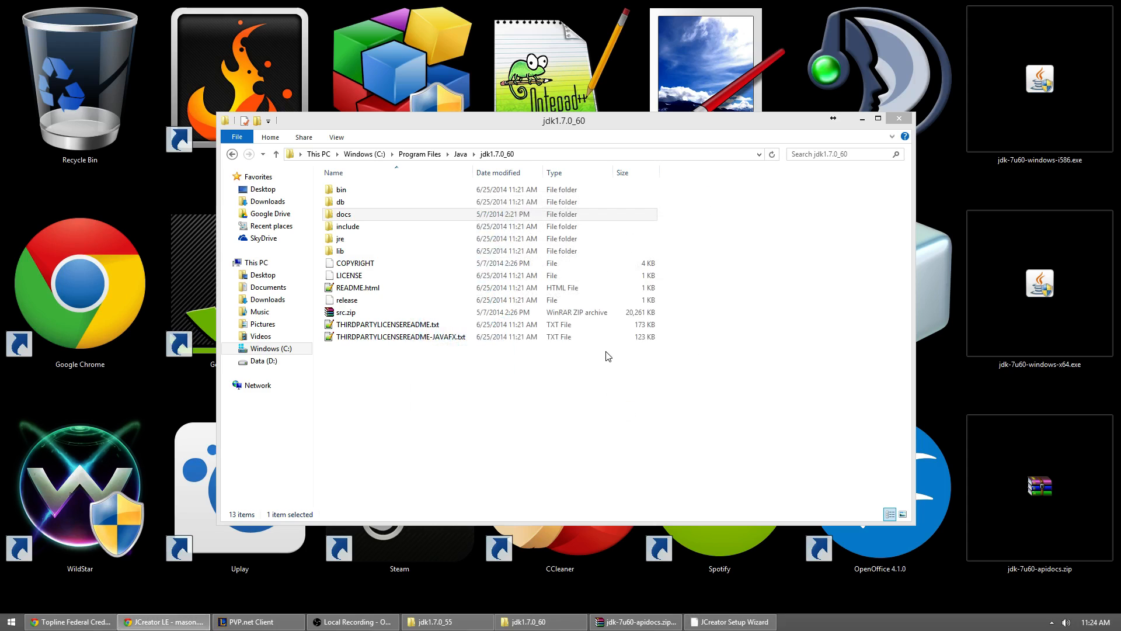
Step: In the JCreator Setup Wizard, save settings per user and keep the default file associations
{"action": "left_click", "coordinate": [706, 622]}
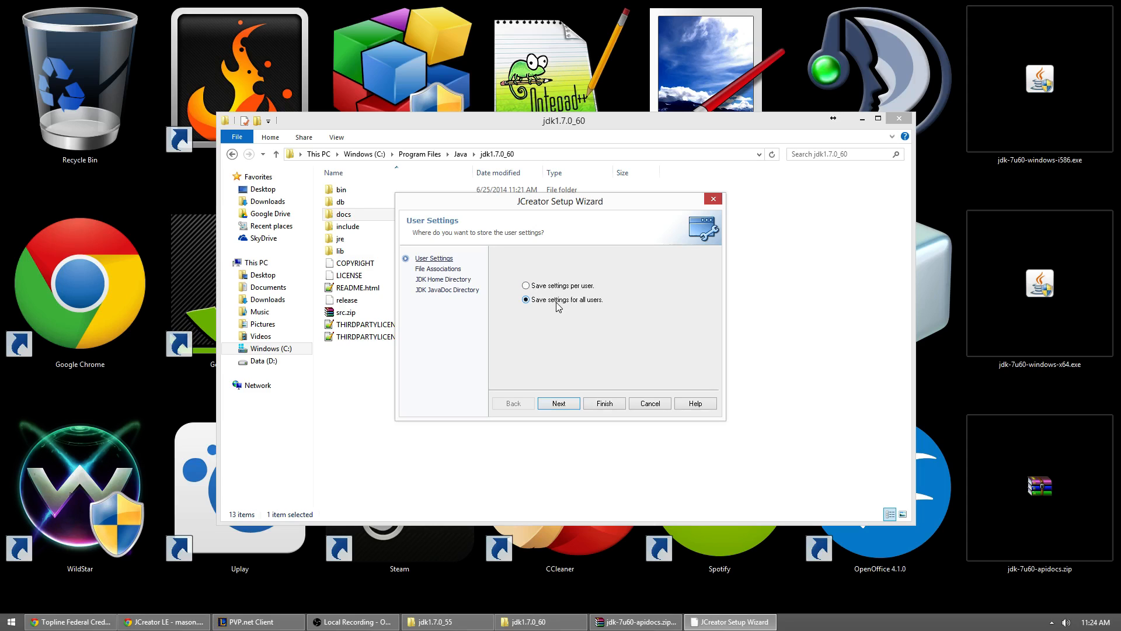
{"action": "left_click", "coordinate": [558, 286]}
{"action": "left_click", "coordinate": [559, 405]}
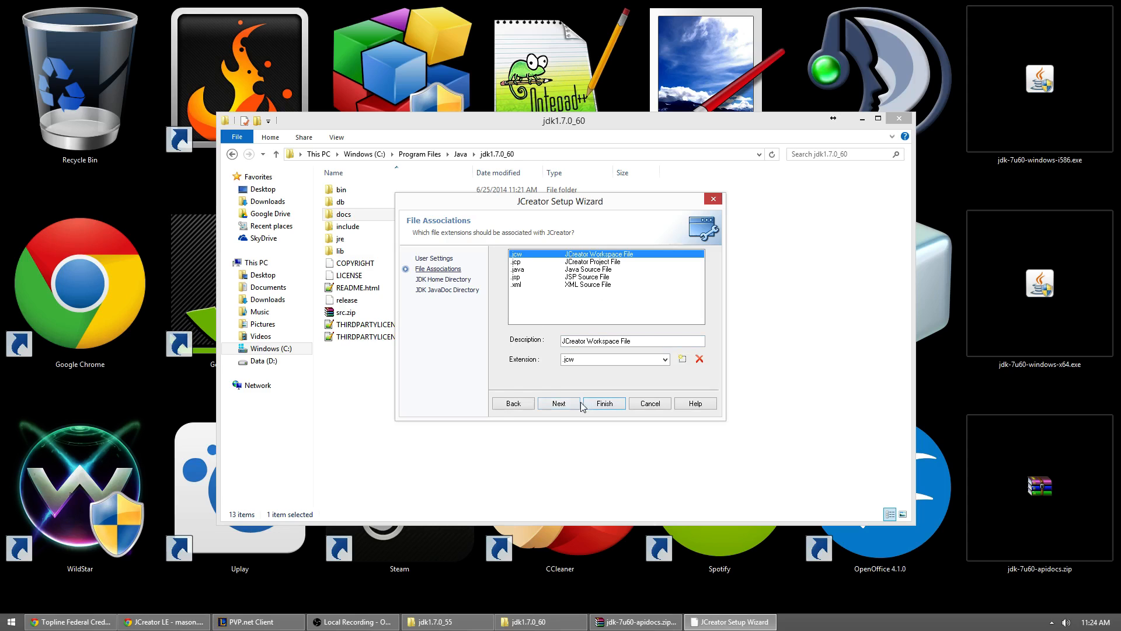
{"action": "left_click", "coordinate": [559, 404]}
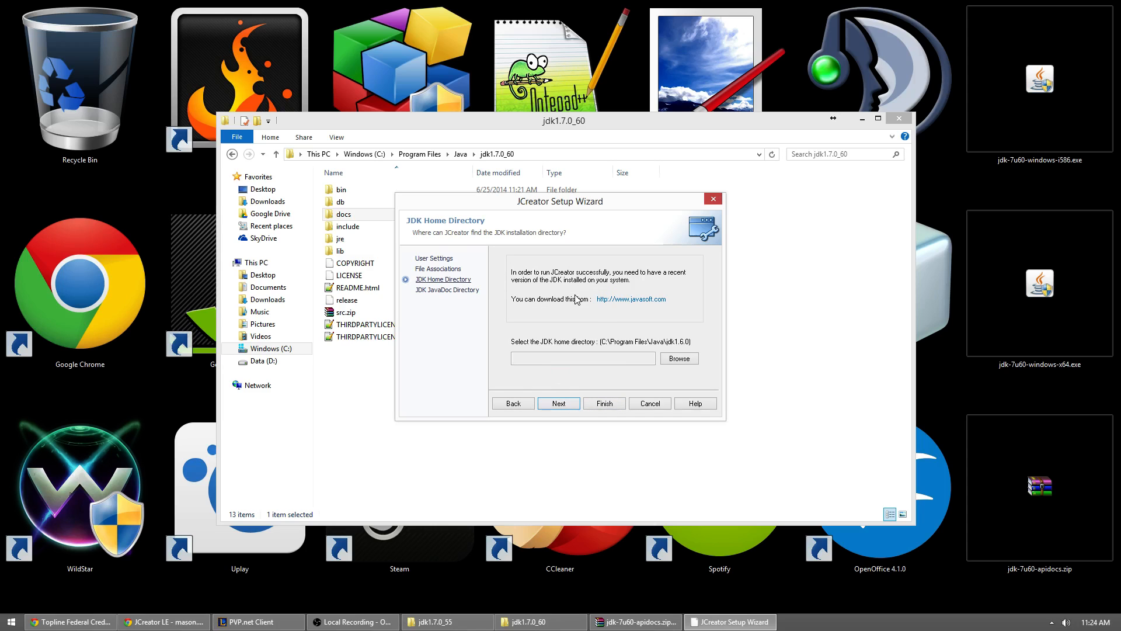
Step: Set the JDK home directory to C:\Program Files\Java\jdk1.7.0_60 and continue to the JDK JavaDoc directory settings
{"action": "left_click", "coordinate": [683, 363]}
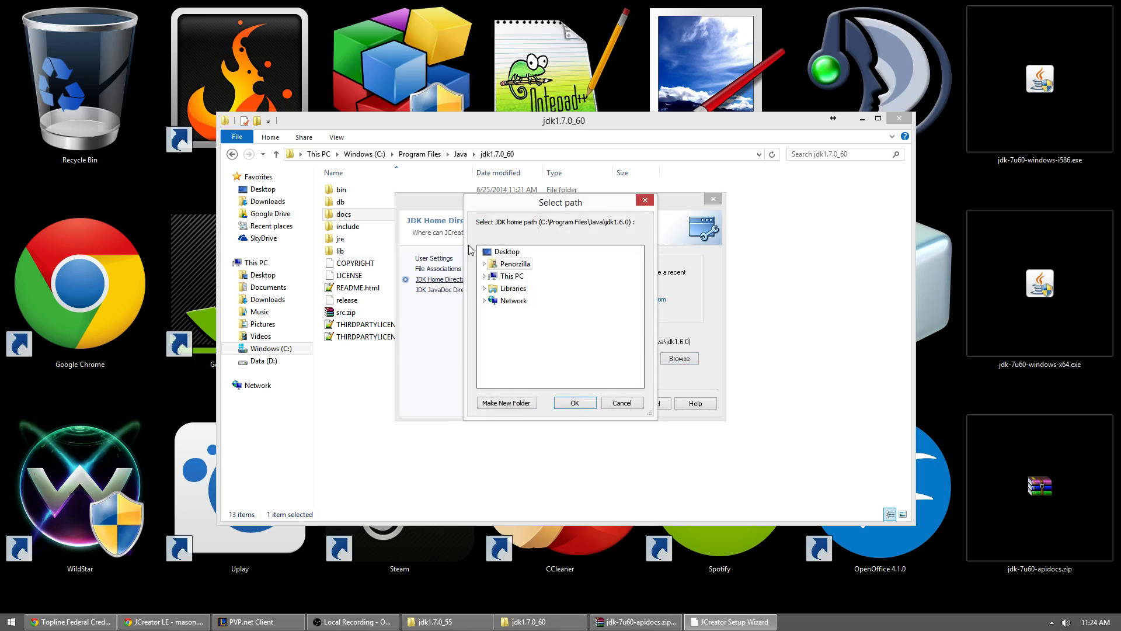
{"action": "left_click", "coordinate": [484, 277]}
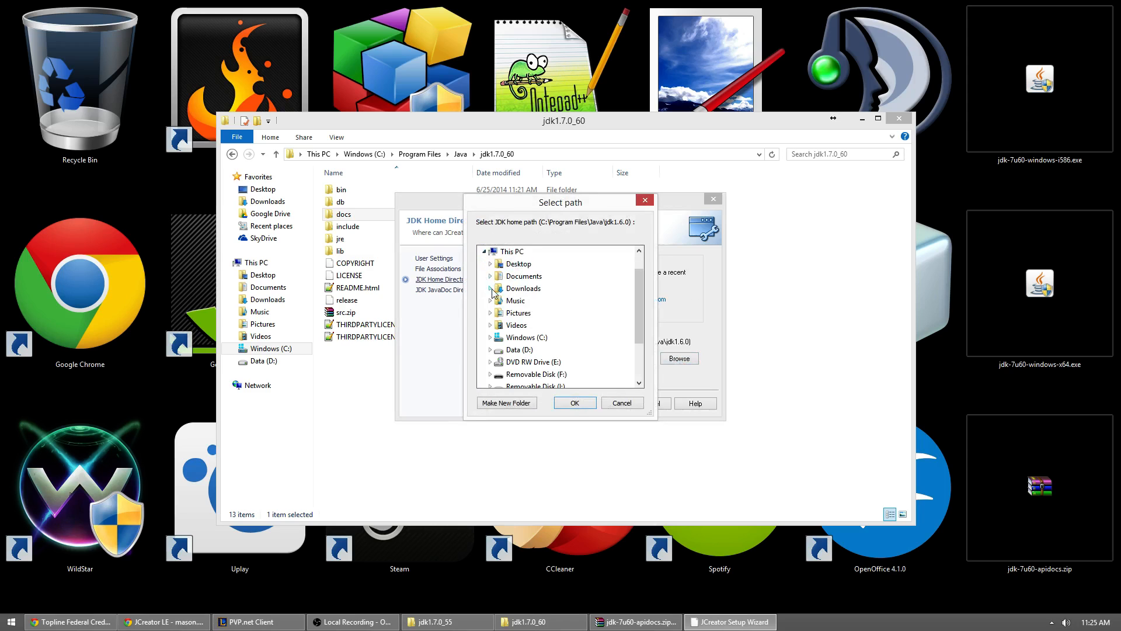
{"action": "left_click", "coordinate": [490, 338]}
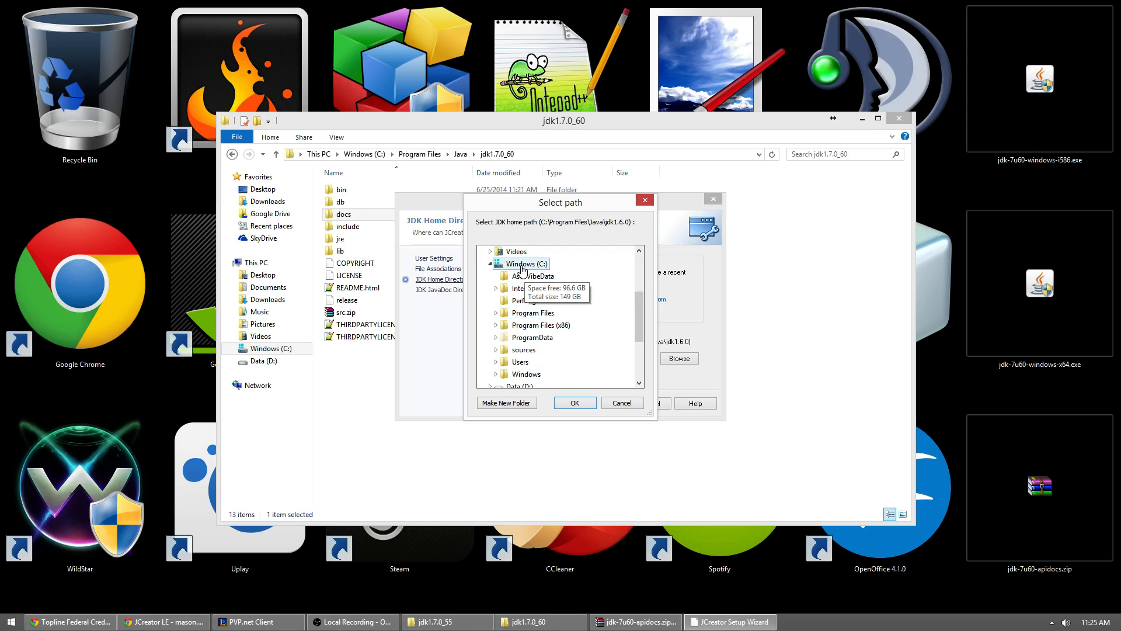
{"action": "left_click", "coordinate": [494, 315]}
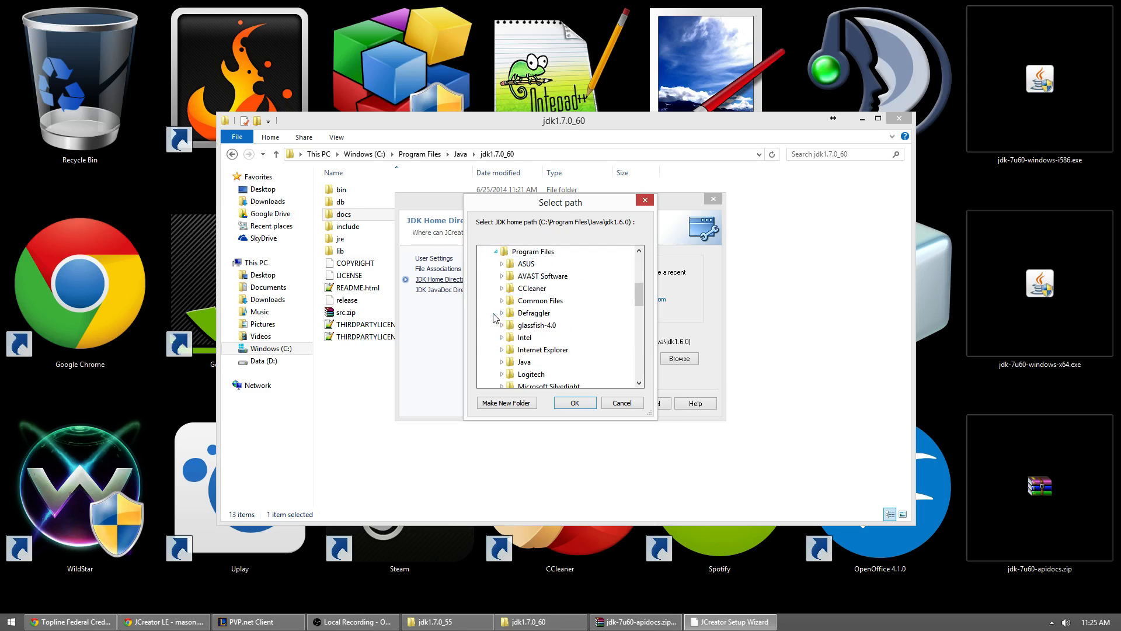
{"action": "left_click", "coordinate": [503, 363]}
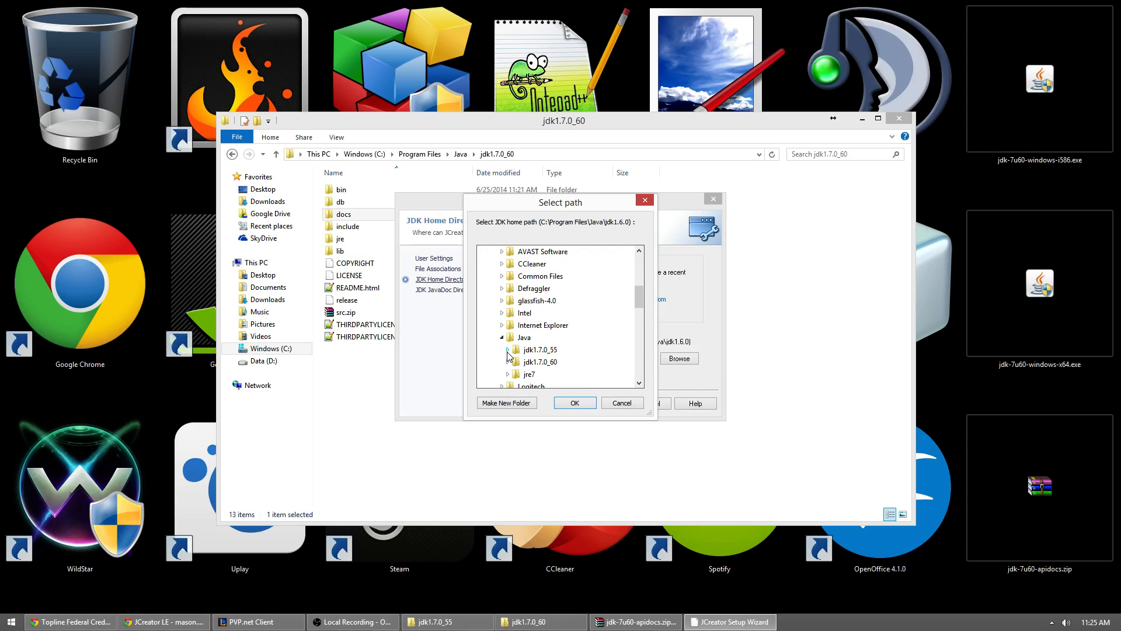
{"action": "double_click", "coordinate": [541, 363]}
{"action": "left_click", "coordinate": [570, 403]}
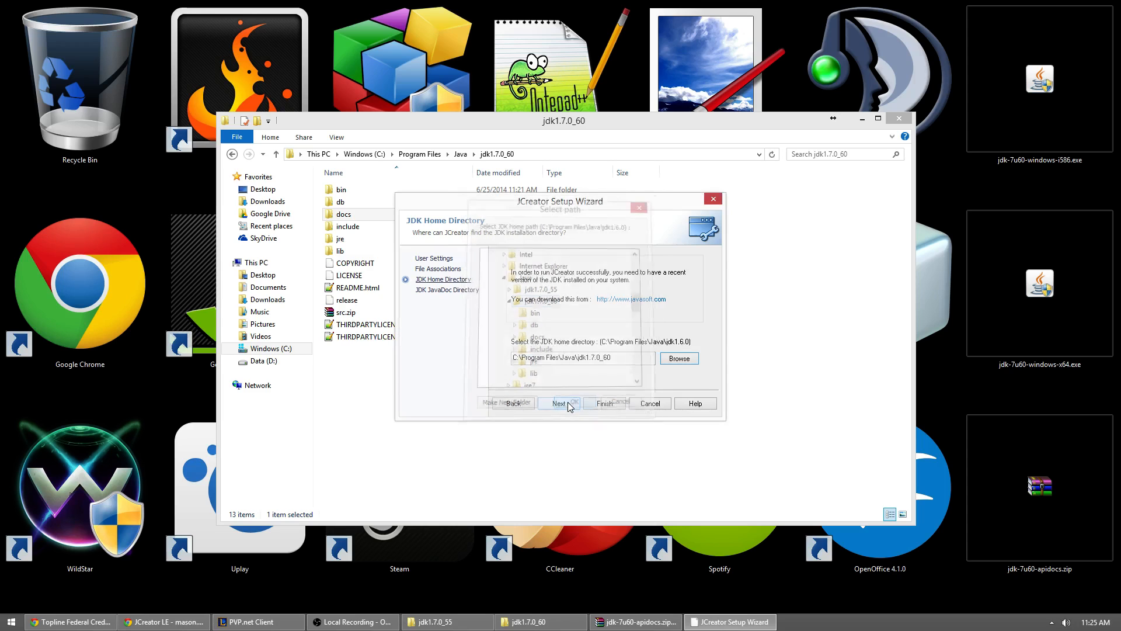
{"action": "left_click", "coordinate": [559, 403]}
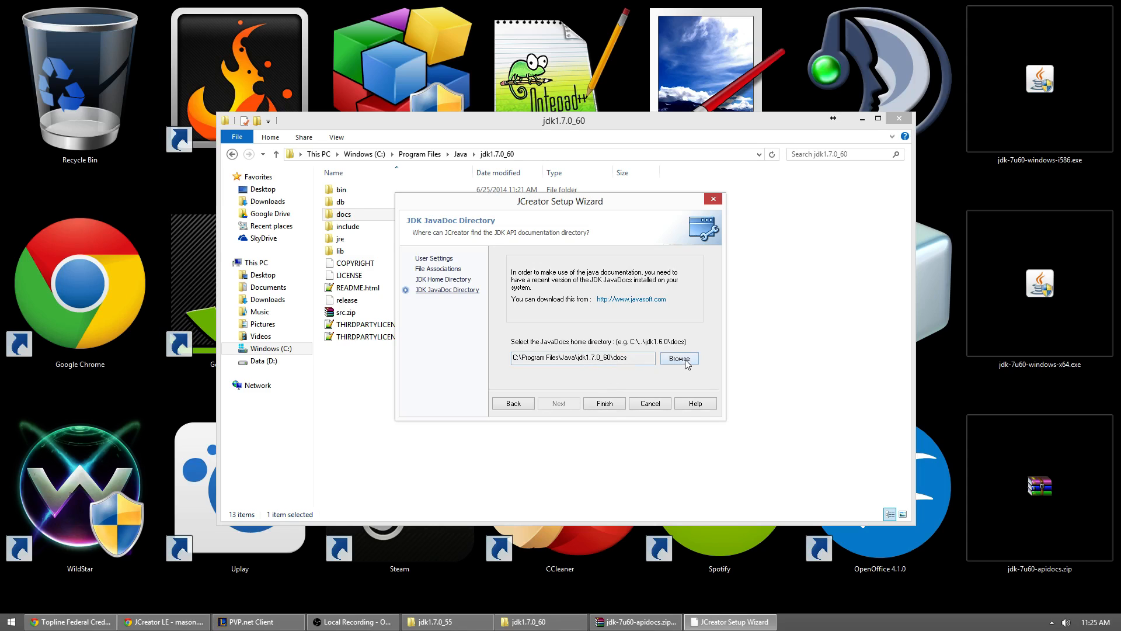
Step: Finish the setup wizard with C:\Program Files\Java\jdk1.7.0_60\docs as the JavaDoc directory and dismiss the Tip of the Day
{"action": "left_click", "coordinate": [610, 406]}
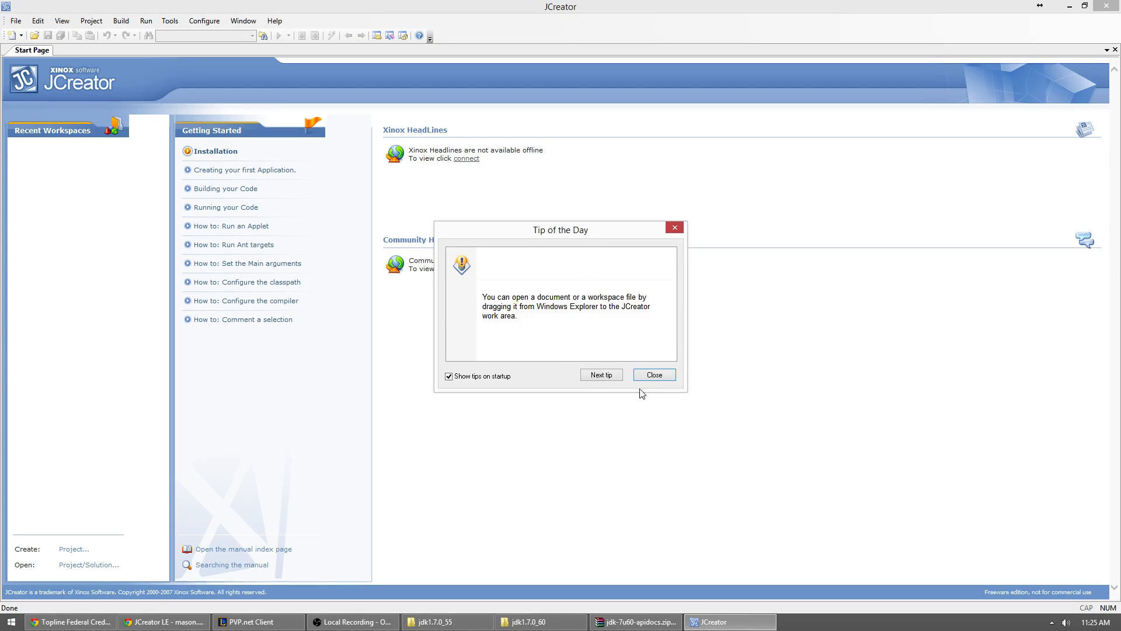
{"action": "left_click", "coordinate": [654, 374]}
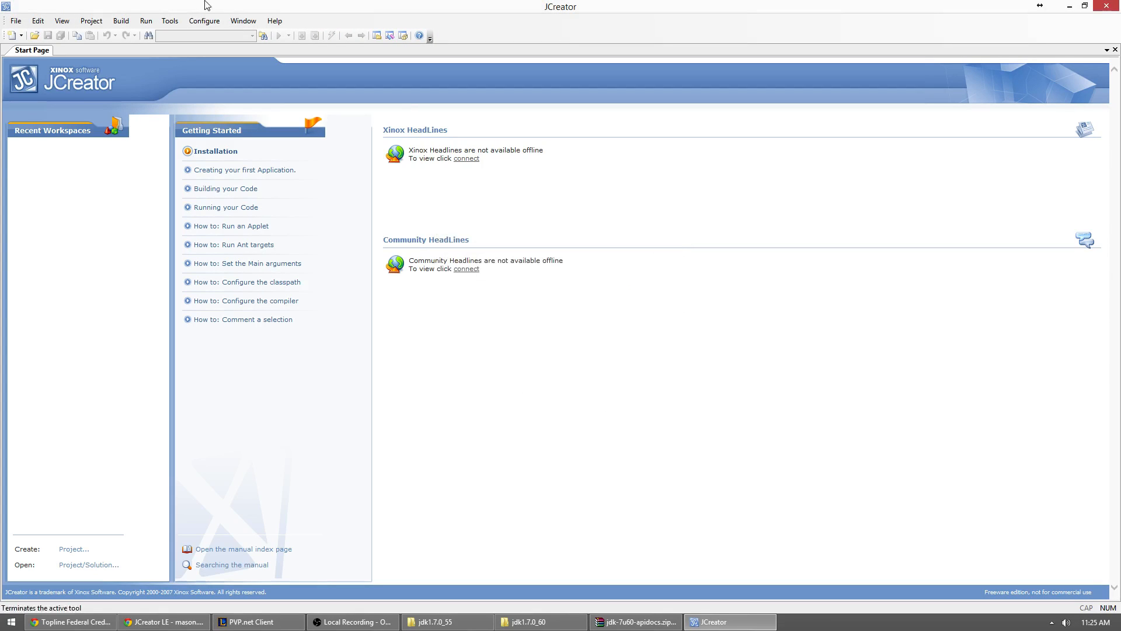
Step: Open the JCreator options and review the Workspace settings and the default project directory, leaving the directory selection cancelled
{"action": "left_click", "coordinate": [170, 21]}
{"action": "left_click", "coordinate": [205, 21]}
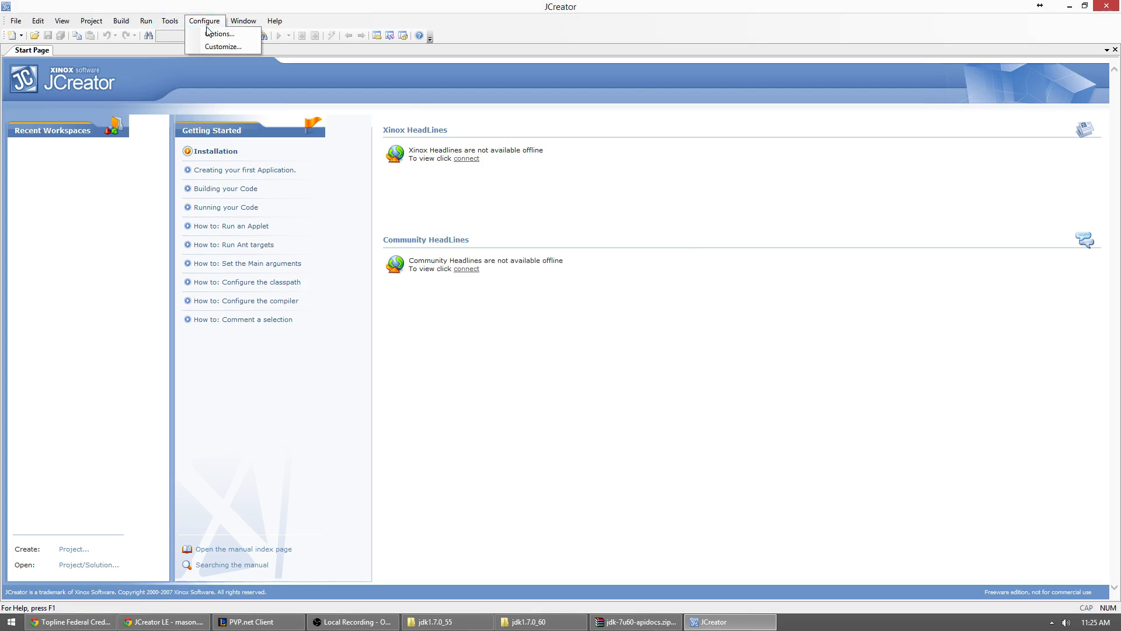
{"action": "left_click", "coordinate": [209, 33]}
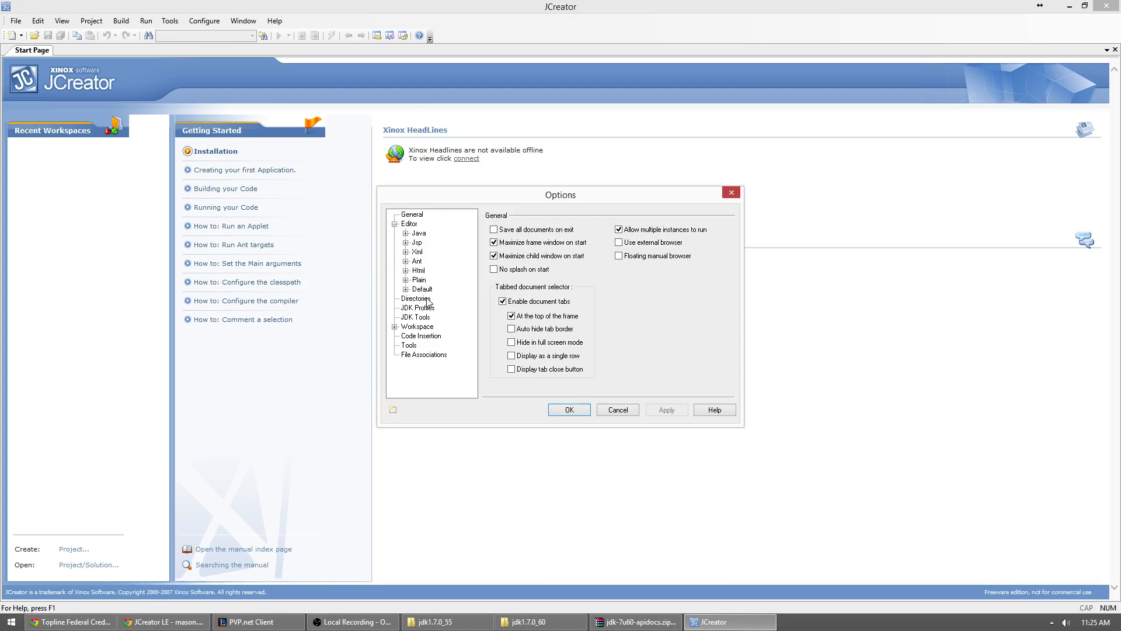
{"action": "left_click", "coordinate": [407, 328]}
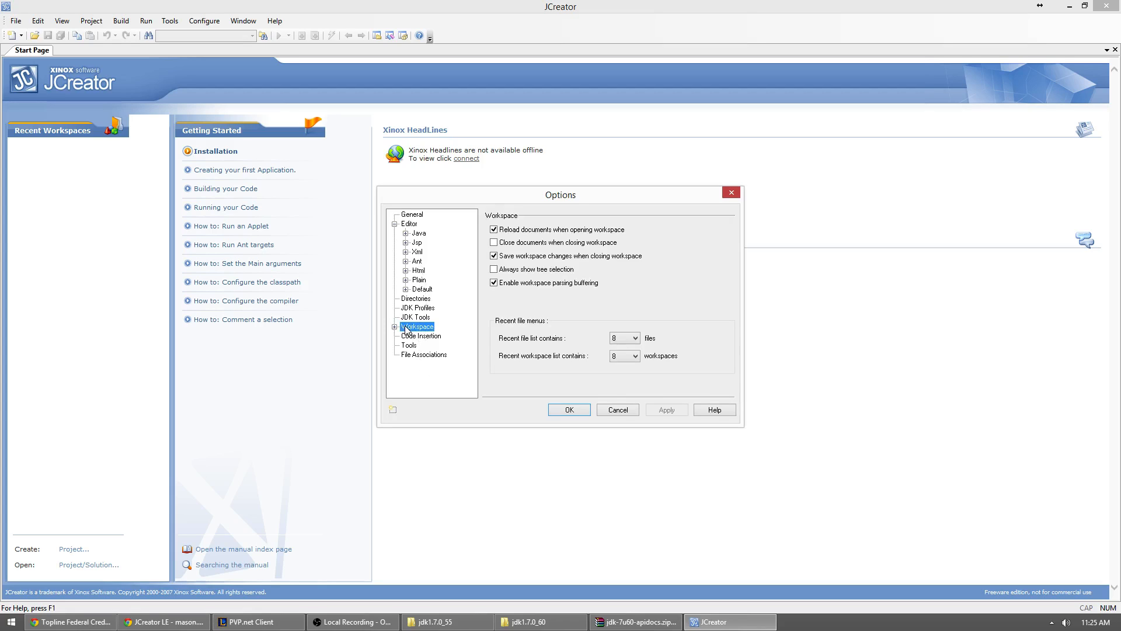
{"action": "left_click", "coordinate": [395, 327]}
{"action": "left_click", "coordinate": [394, 327]}
{"action": "left_click", "coordinate": [394, 327]}
{"action": "left_click", "coordinate": [395, 327]}
{"action": "left_click", "coordinate": [414, 299]}
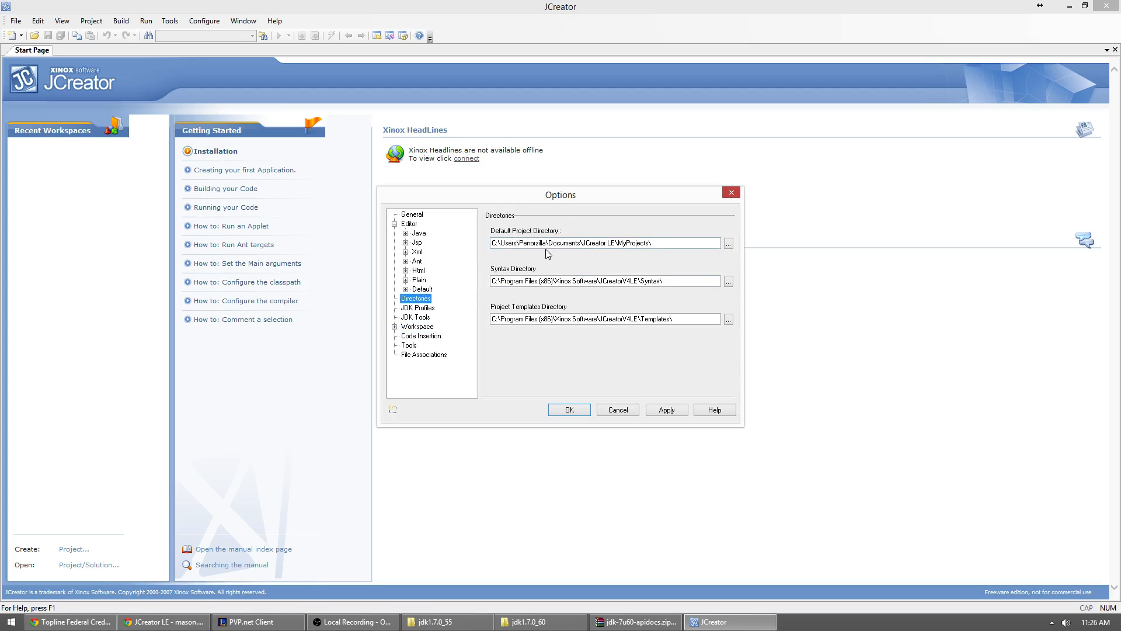
{"action": "left_click", "coordinate": [729, 244]}
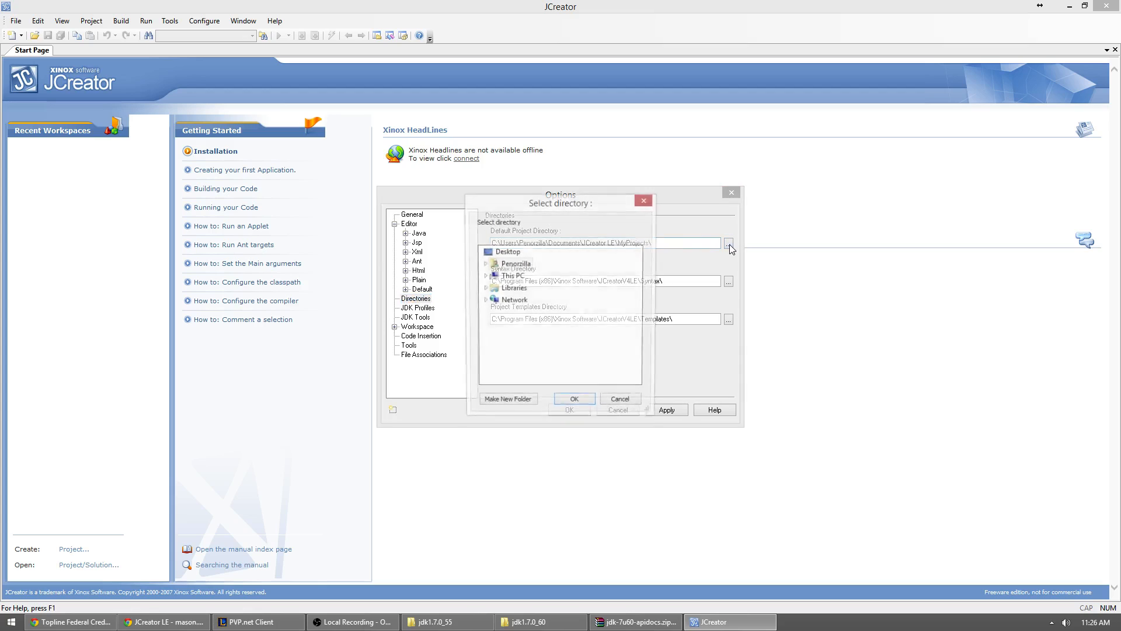
{"action": "left_click", "coordinate": [645, 201]}
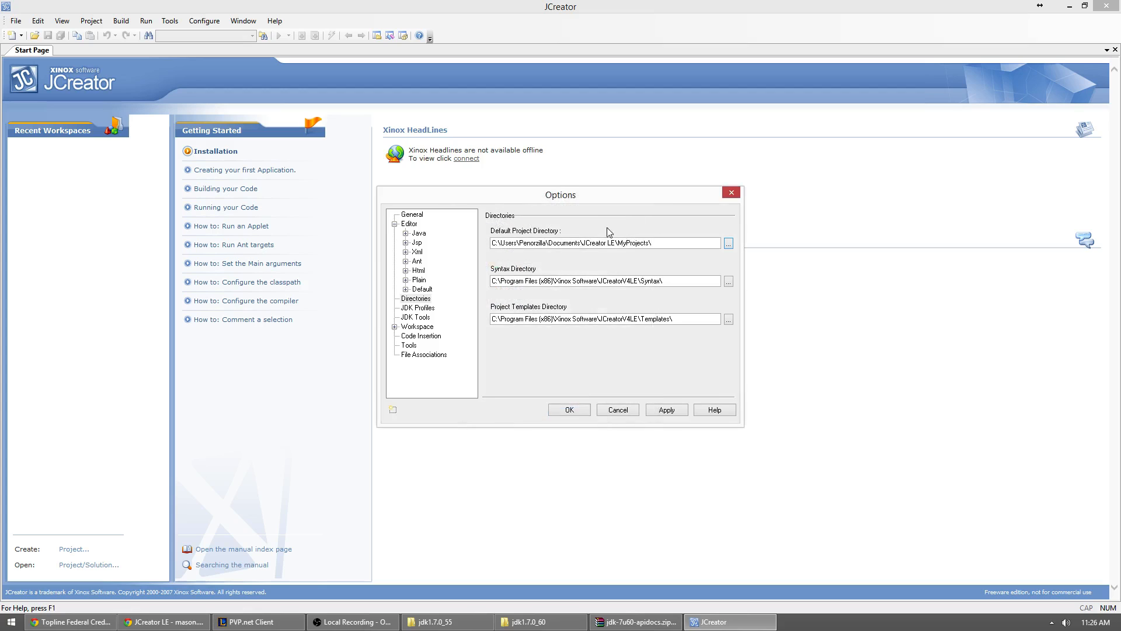
Step: Enable line numbers for Java documents in the editor options, apply the change and close the options
{"action": "left_click", "coordinate": [410, 224]}
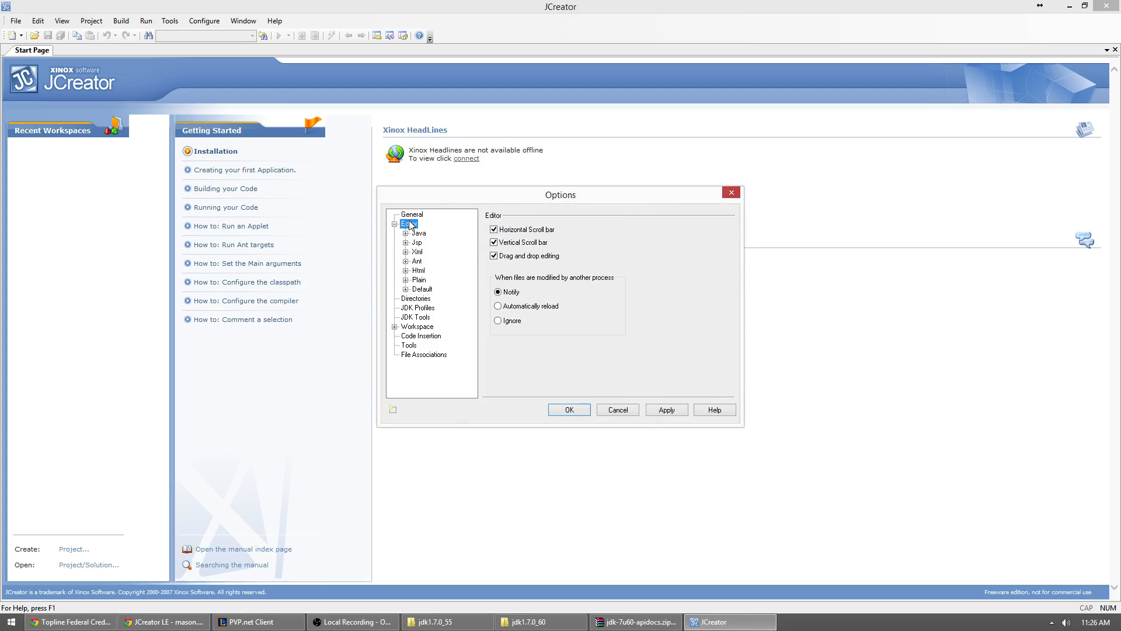
{"action": "key", "text": "Up"}
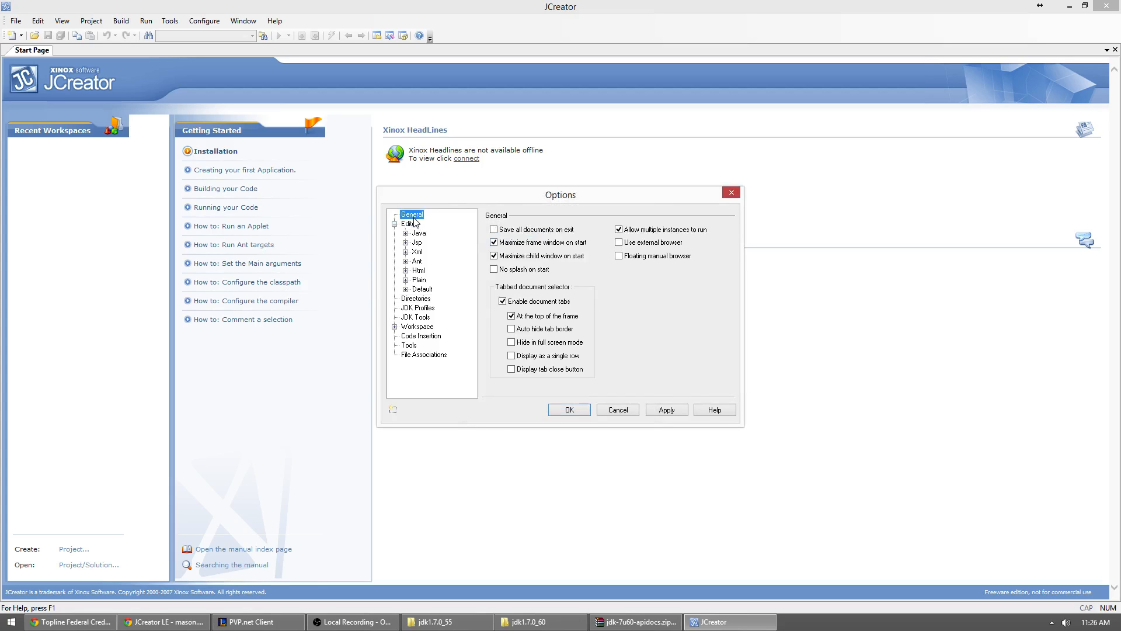
{"action": "left_click", "coordinate": [417, 234]}
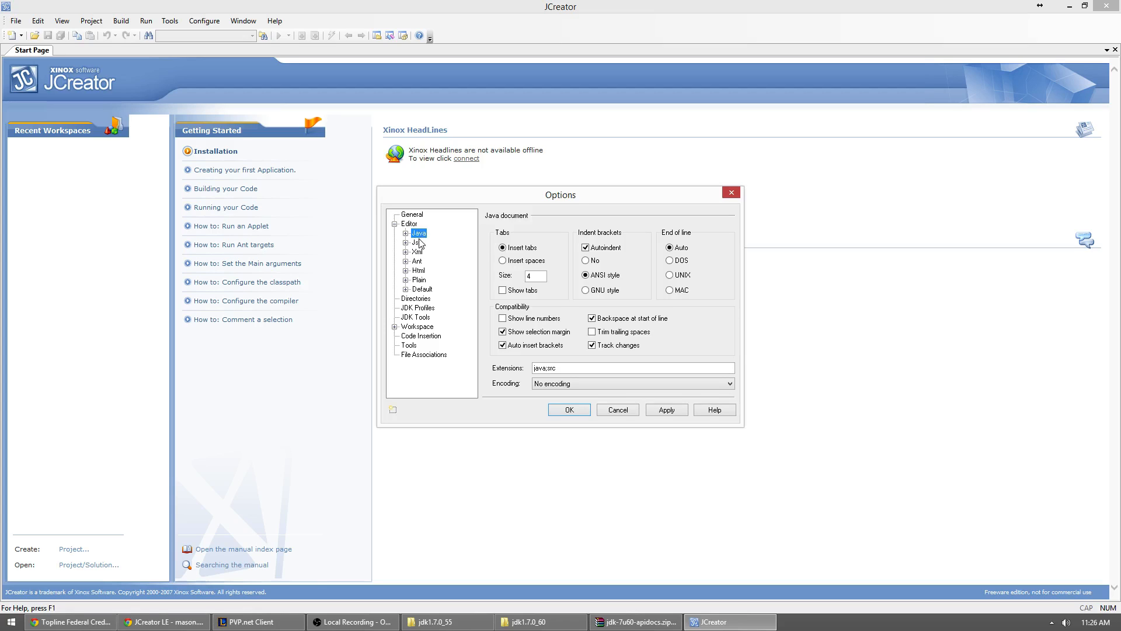
{"action": "left_click", "coordinate": [503, 319]}
{"action": "left_click", "coordinate": [658, 409]}
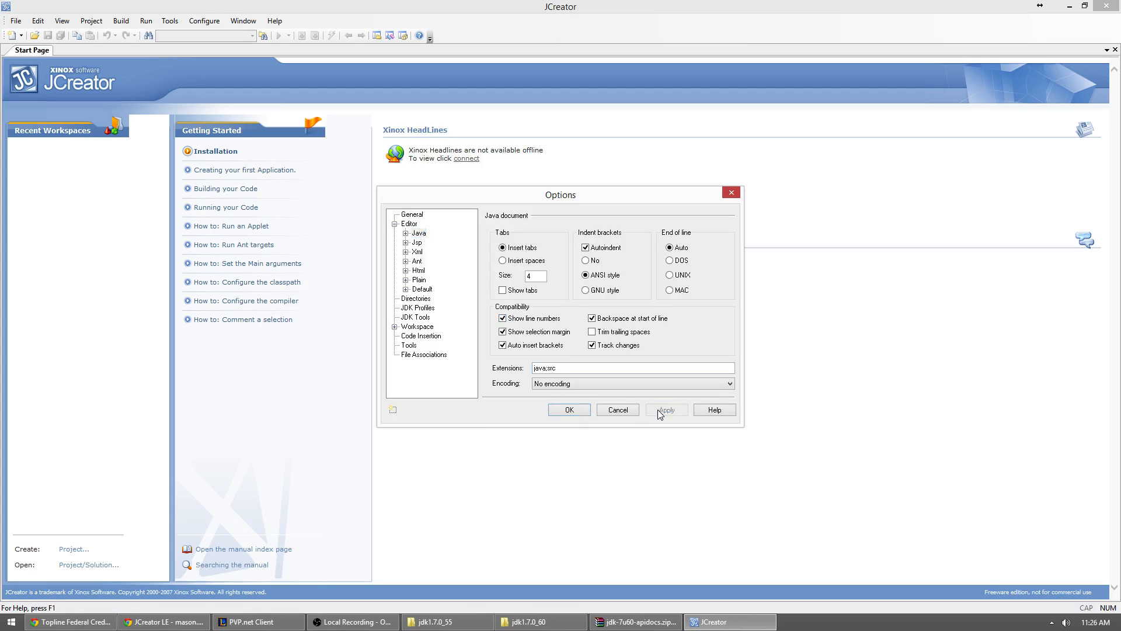
{"action": "left_click", "coordinate": [569, 410]}
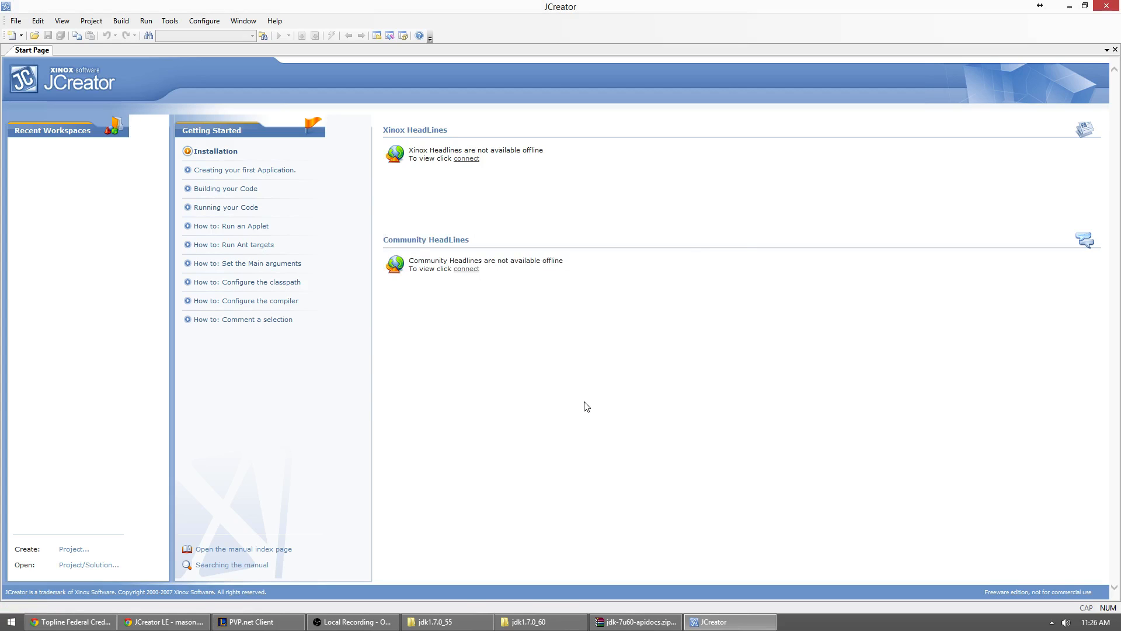